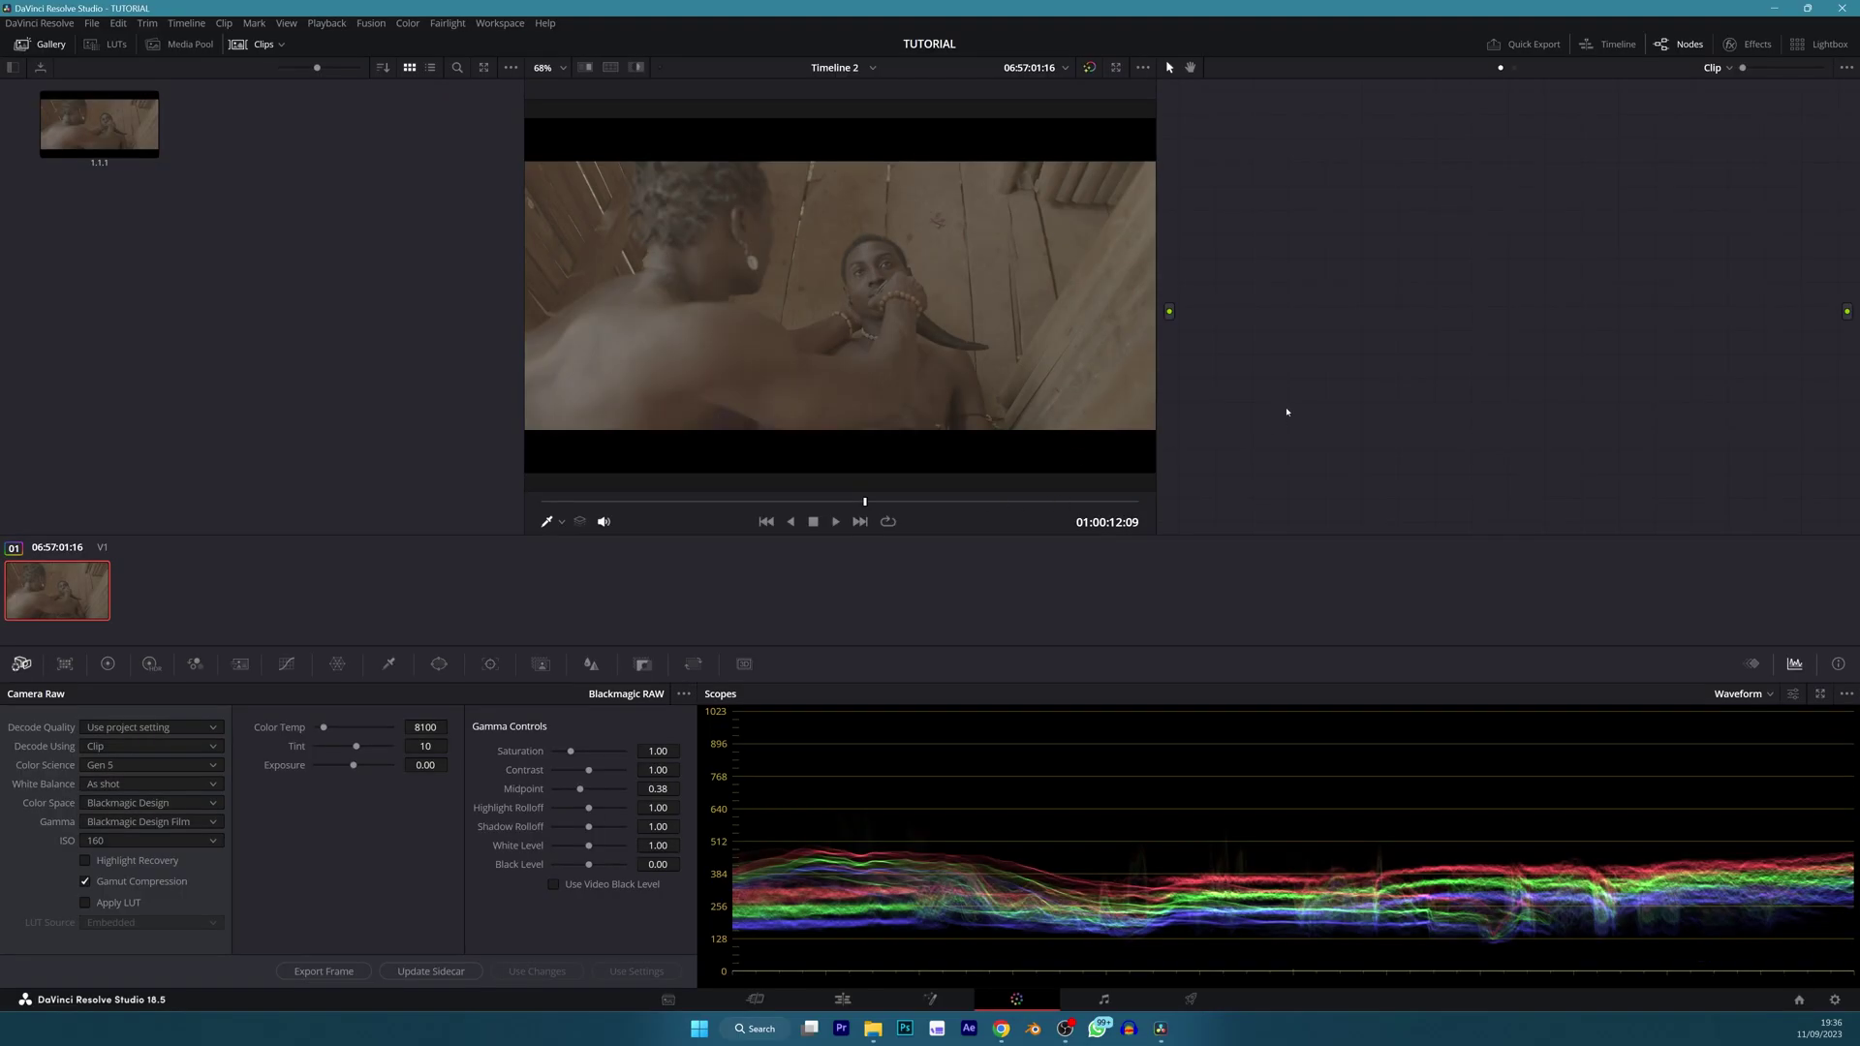
# Reposition the first node and label it PRIM, and turn on Highlight Recovery and Apply LUT for the raw clip.
pyautogui.moveTo(1342, 212); pyautogui.dragTo(1291, 281)
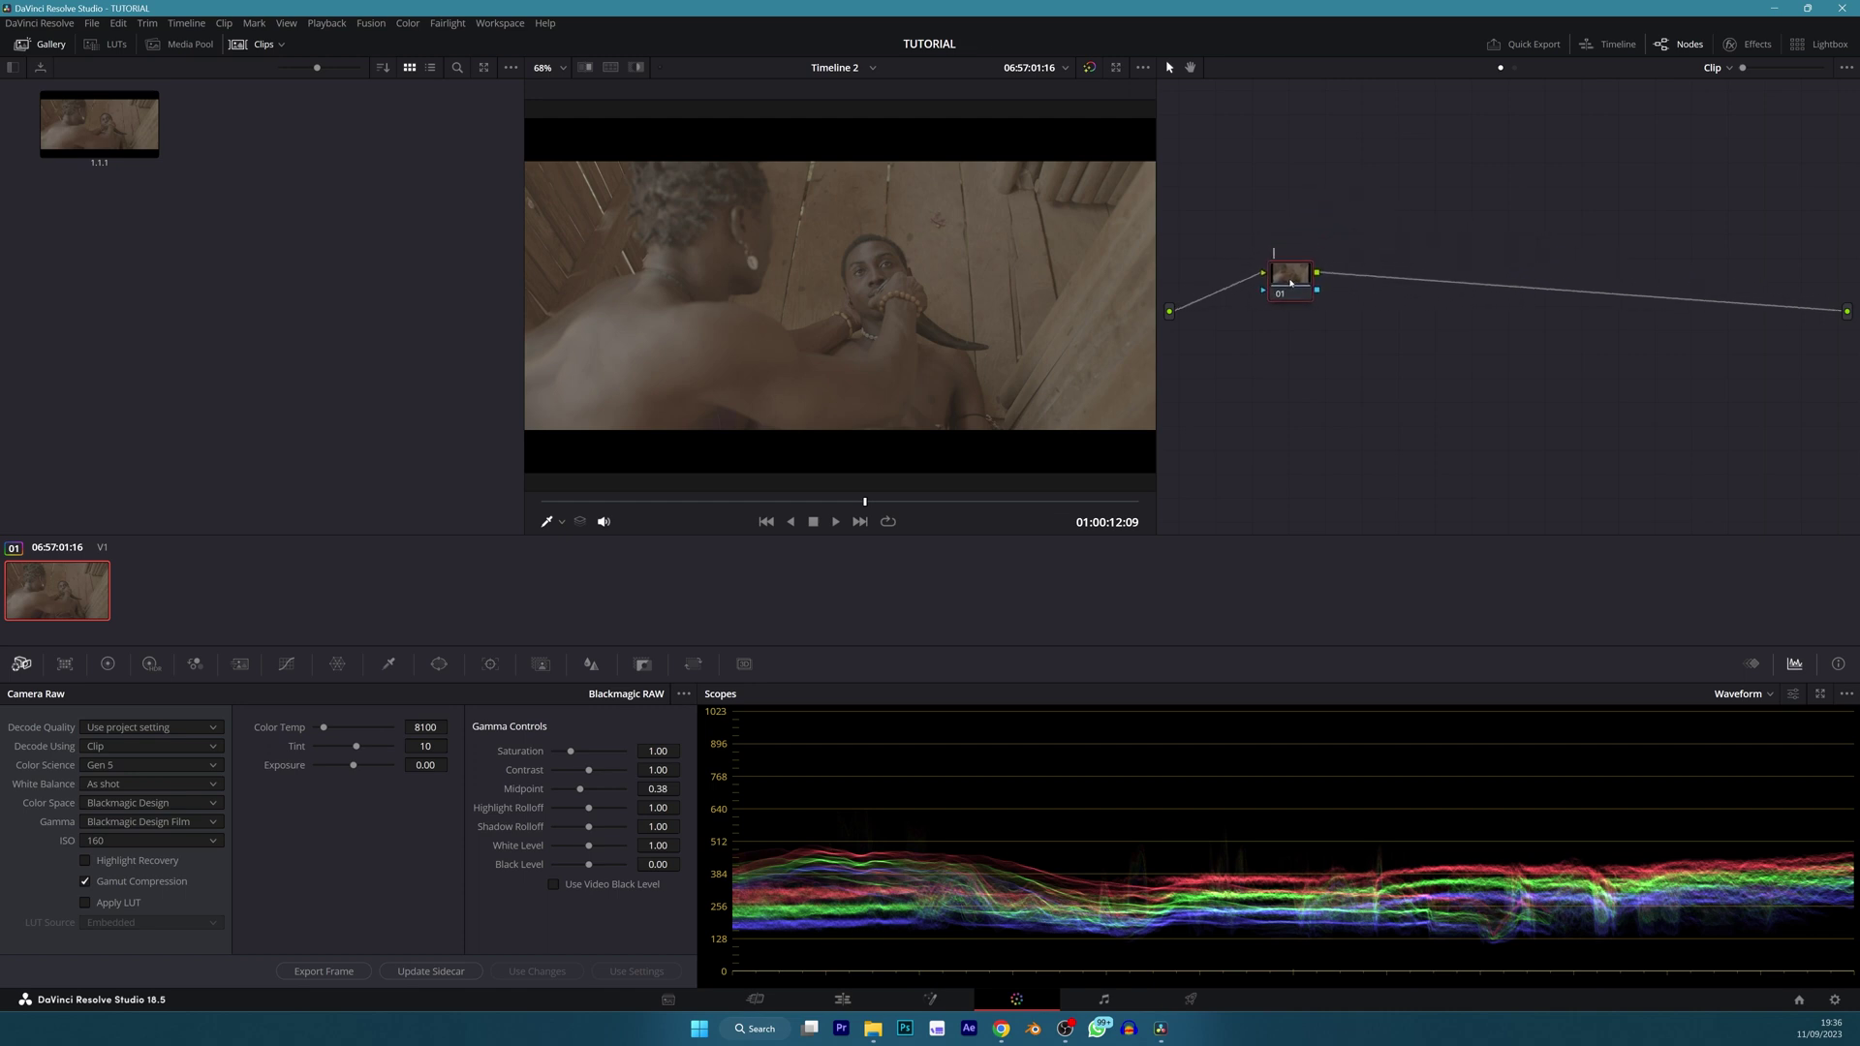
pyautogui.write('RIM')
pyautogui.press('z')
pyautogui.click(86, 903)
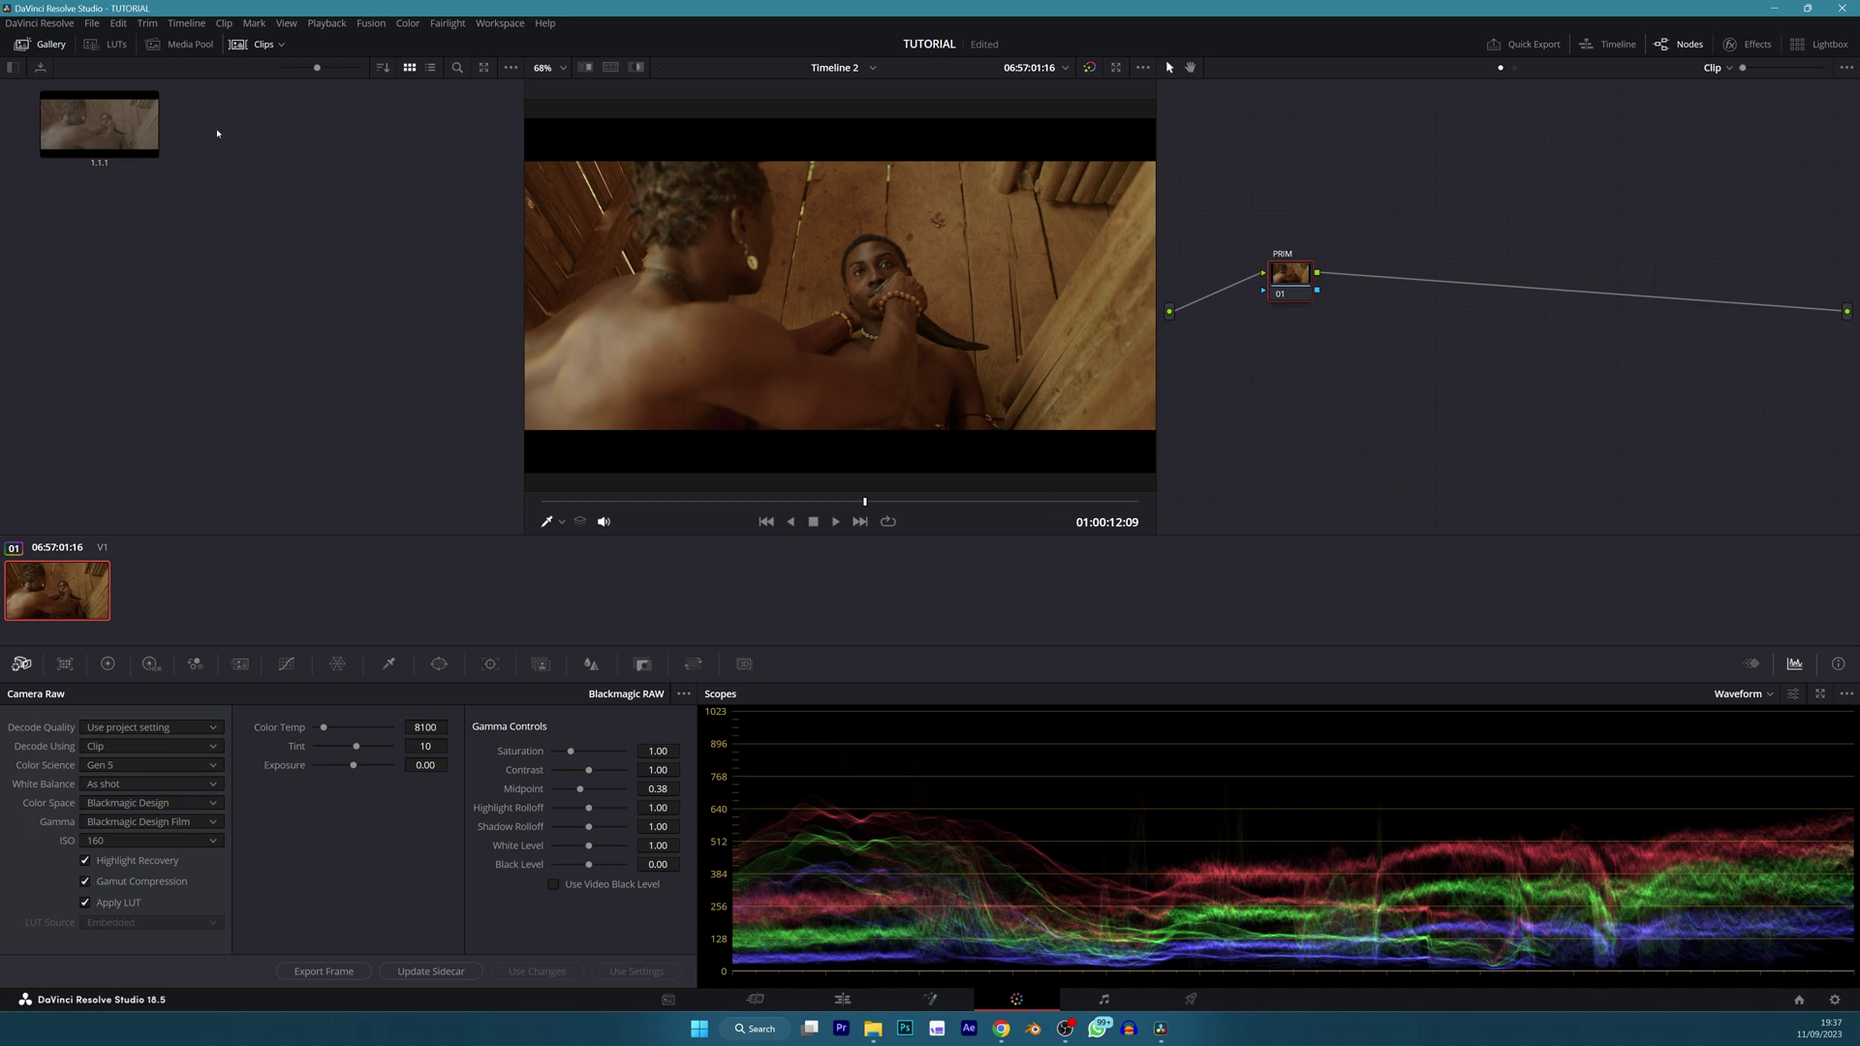
# Look through the Blackmagic Design LUT collection and save the project.
pyautogui.click(112, 44)
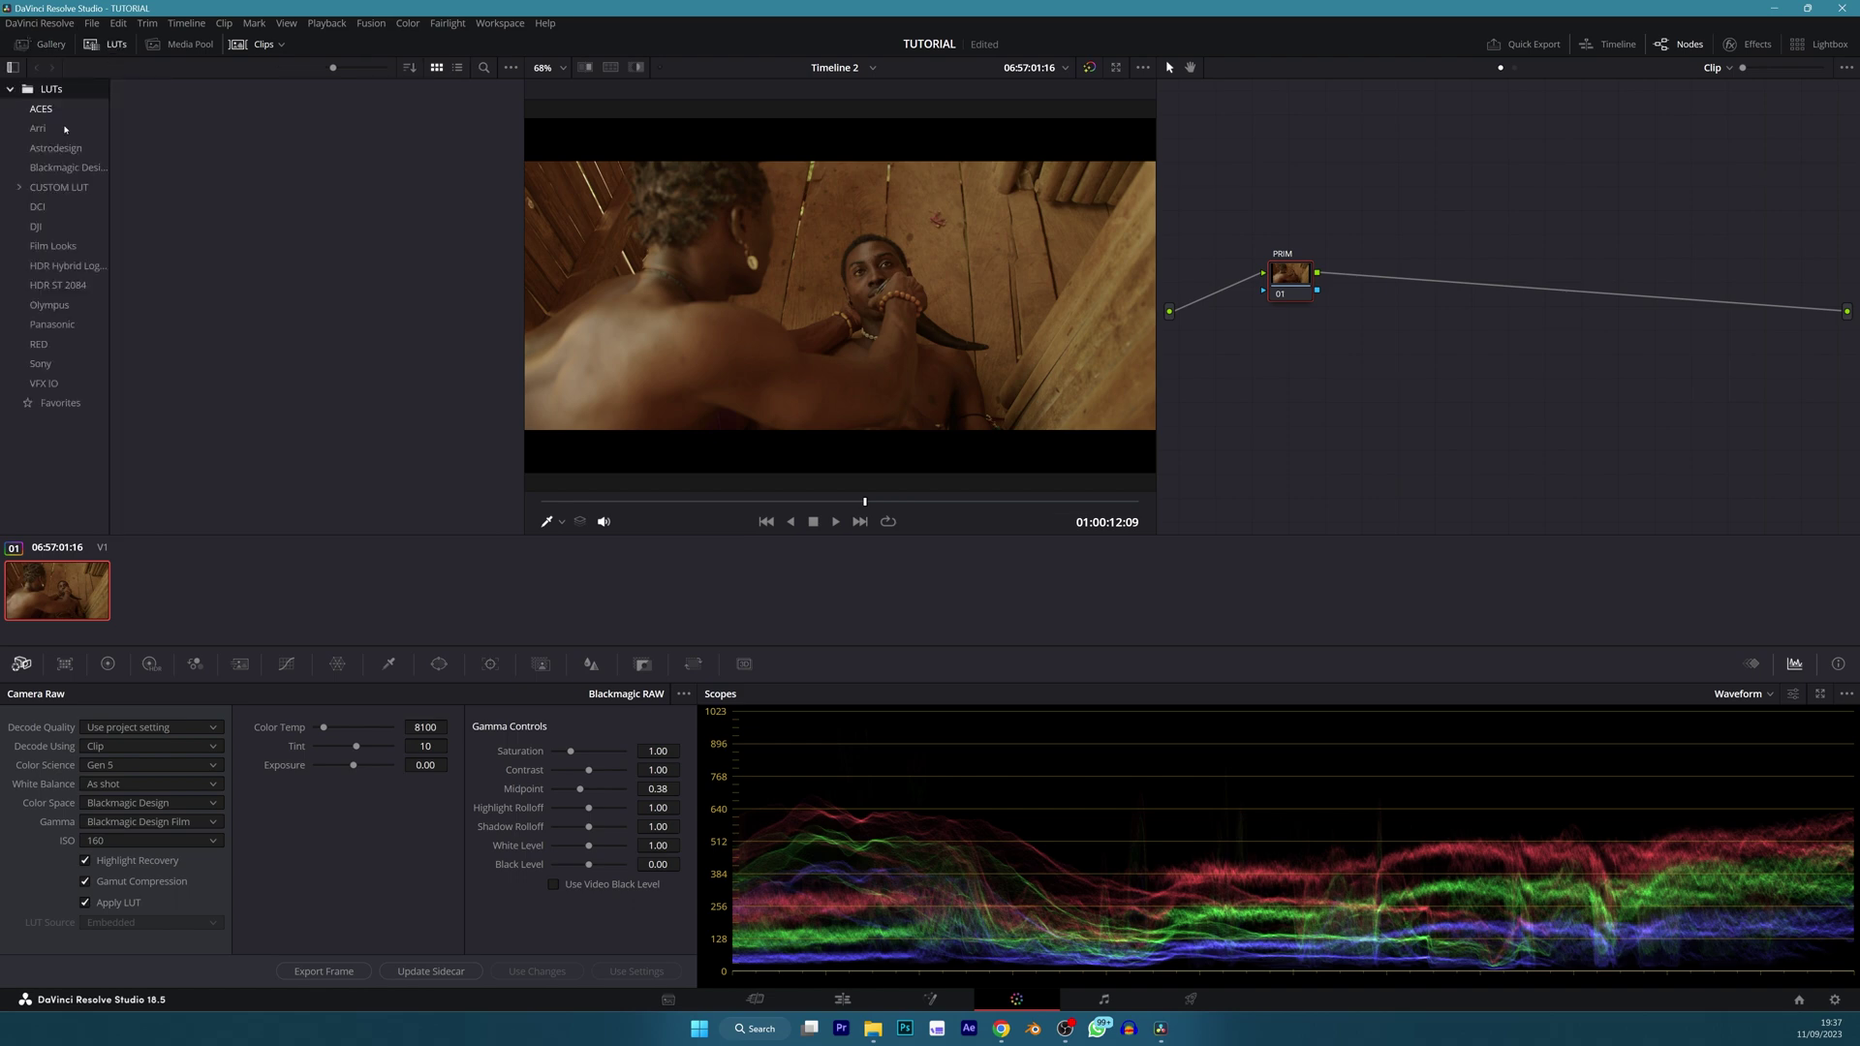
pyautogui.click(70, 169)
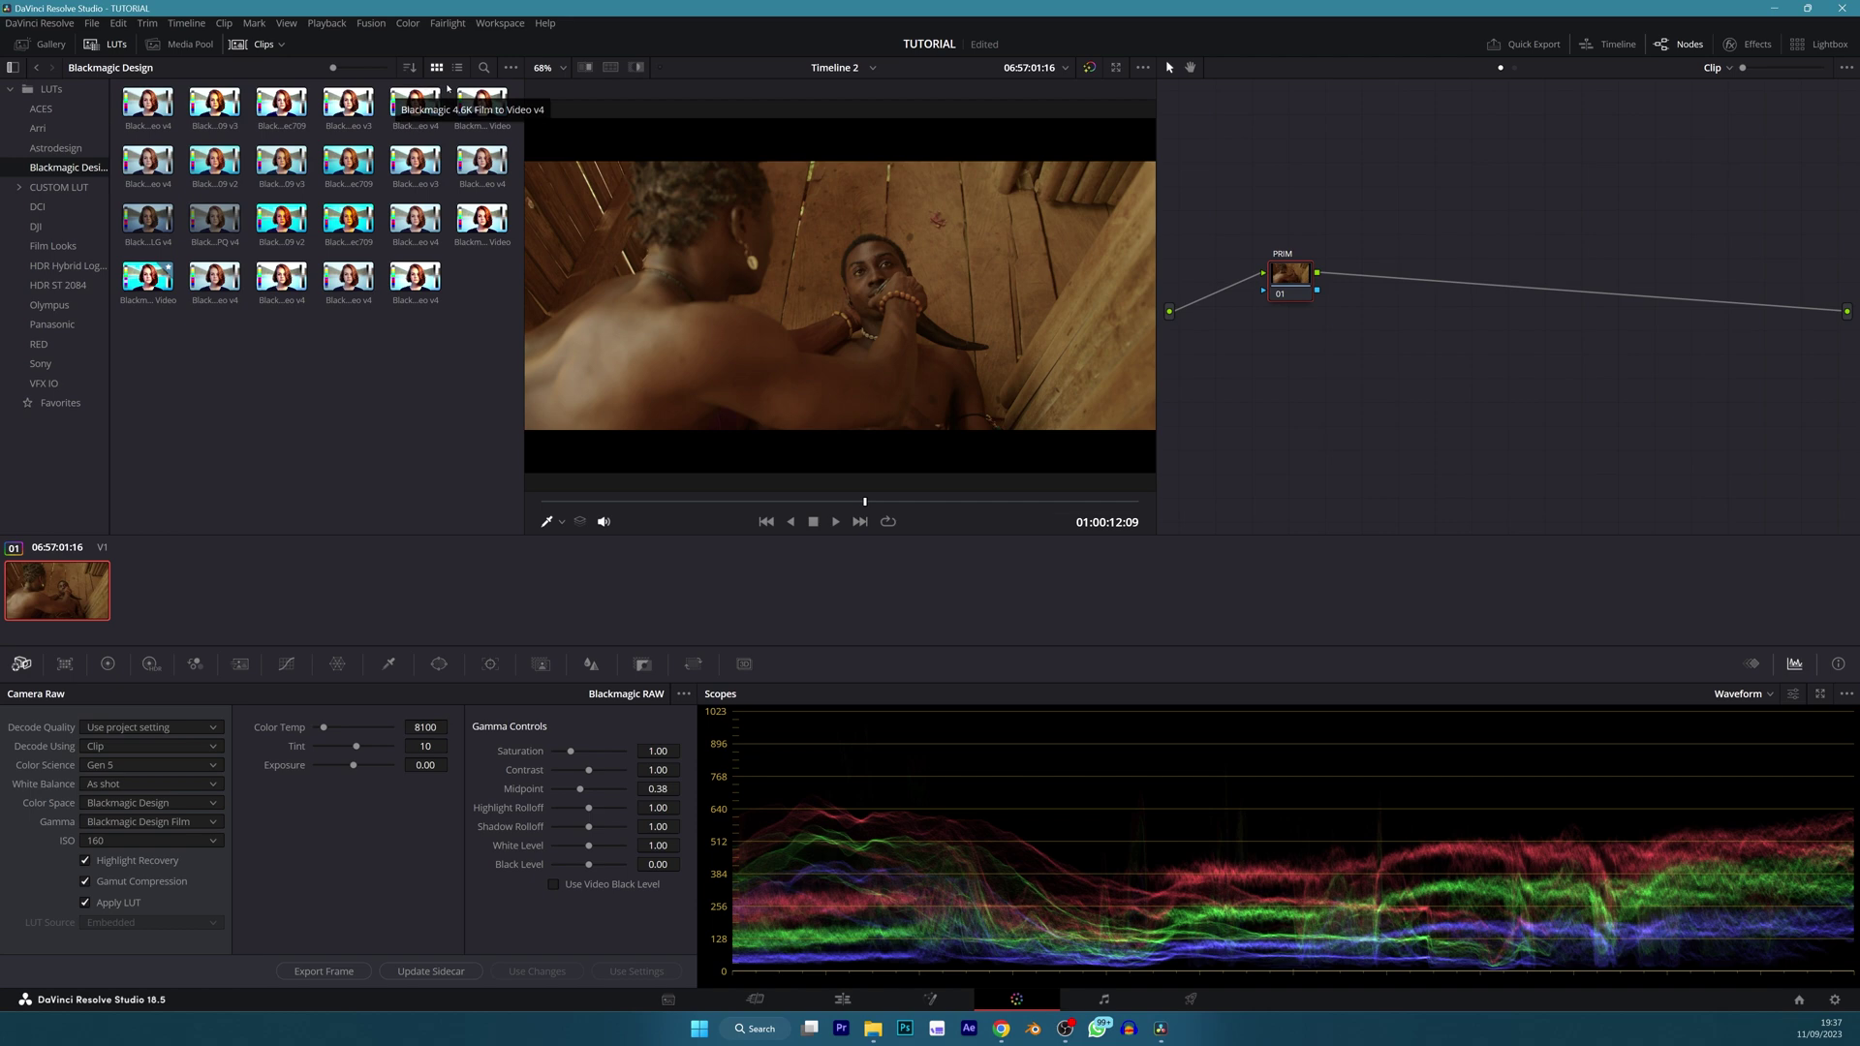
pyautogui.click(417, 221)
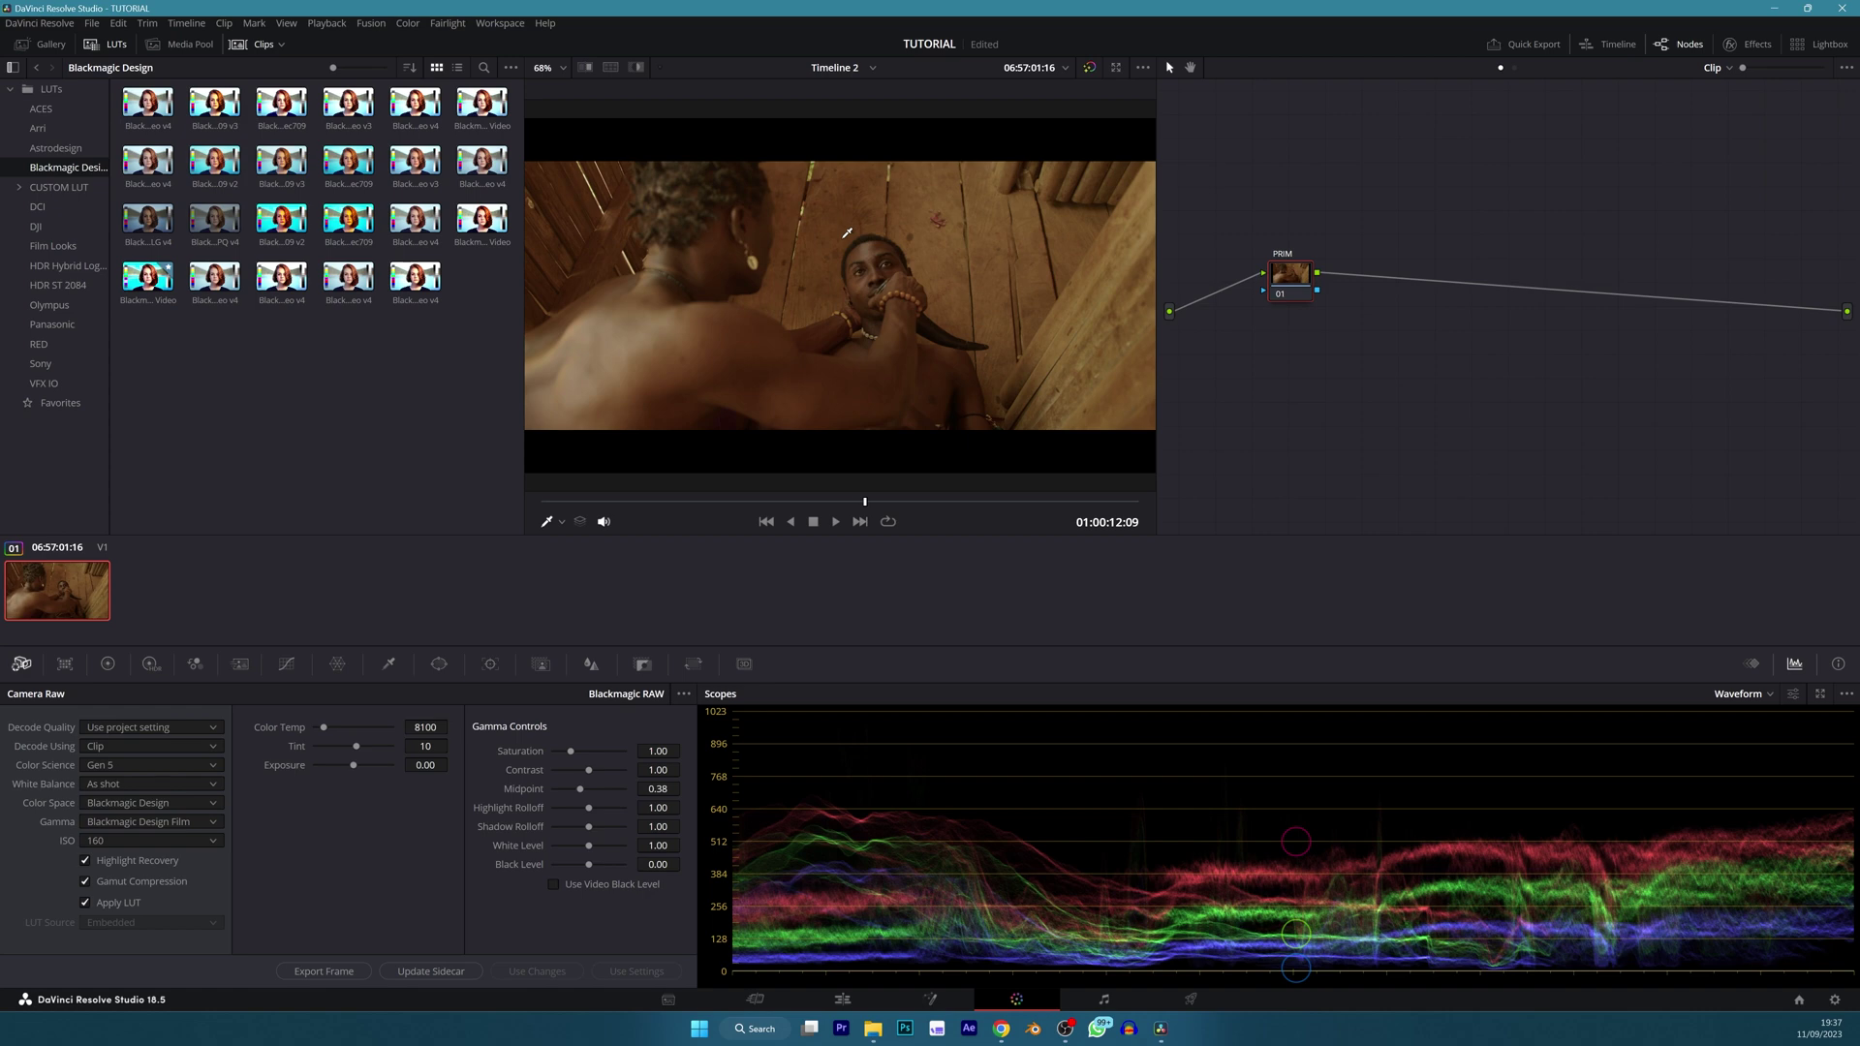
pyautogui.hotkey('ctrl', 's')
# Preview decoding with Blackmagic RAW default and Camera metadata, and return the decode setting to Clip.
pyautogui.click(108, 749)
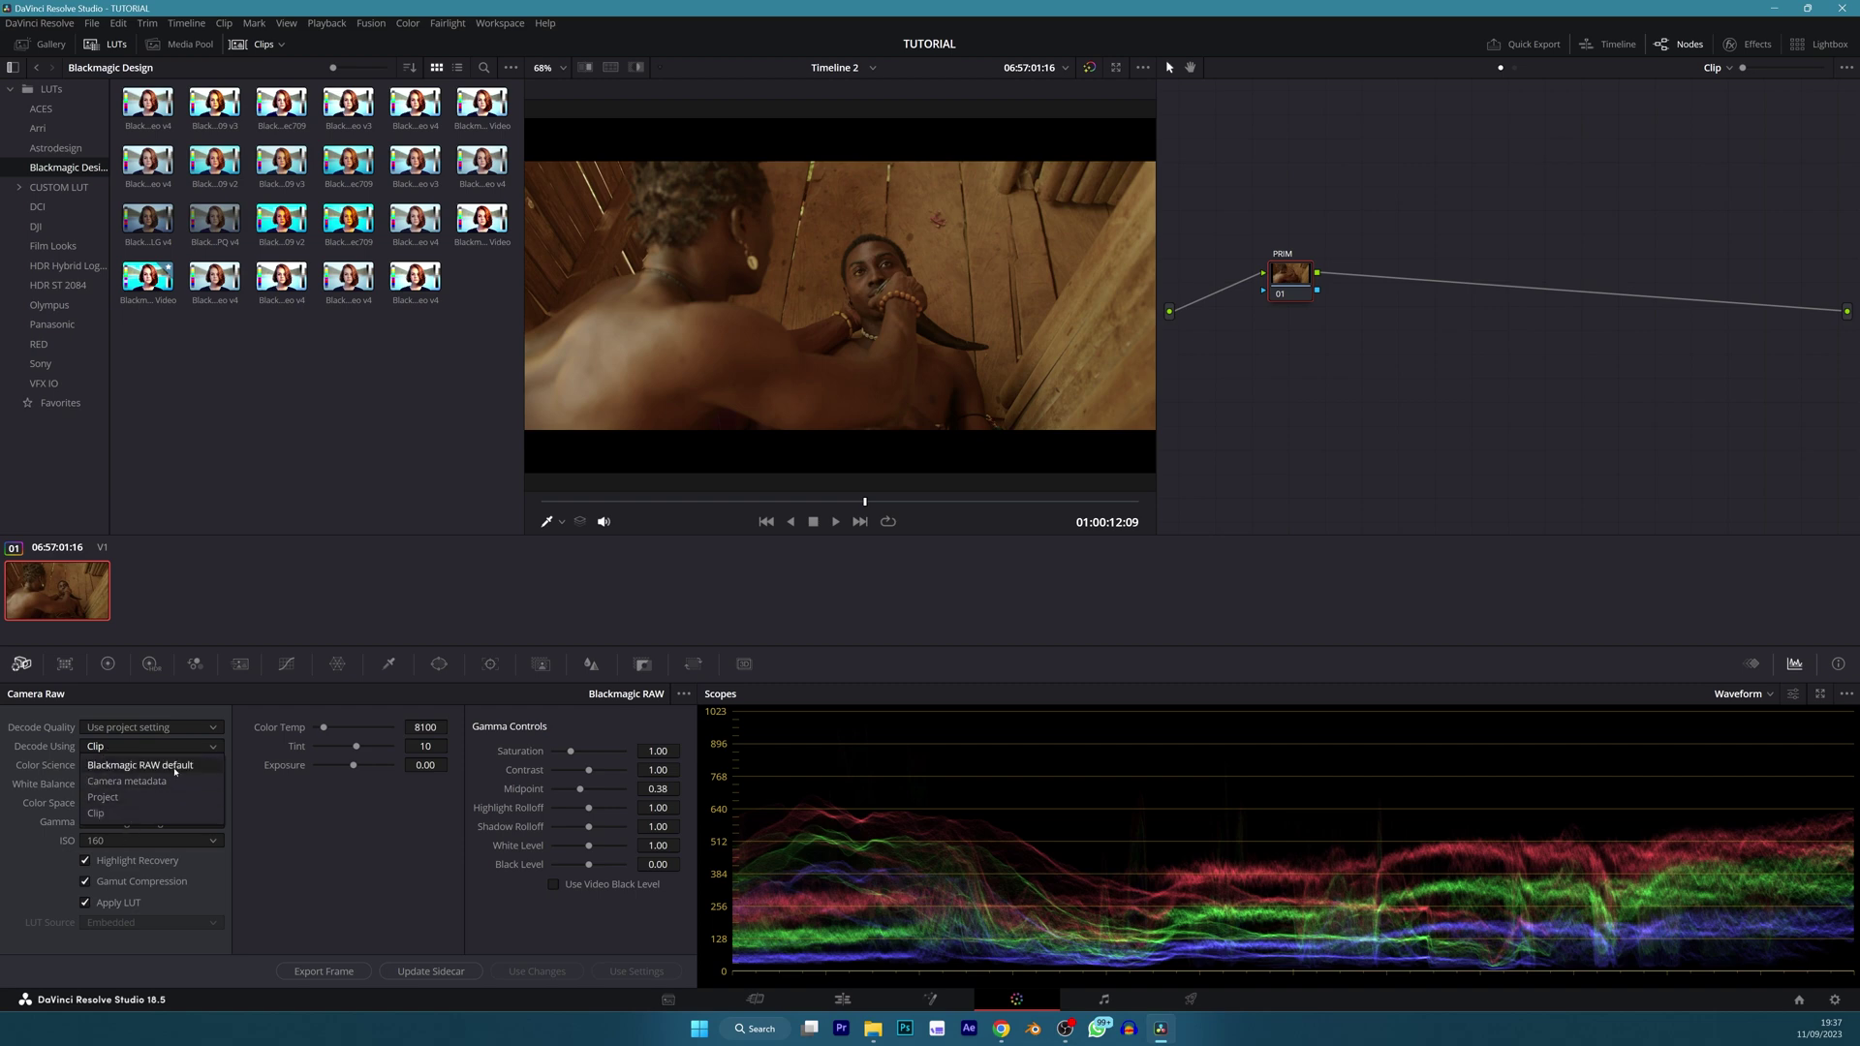
pyautogui.click(176, 768)
pyautogui.click(150, 747)
pyautogui.click(135, 781)
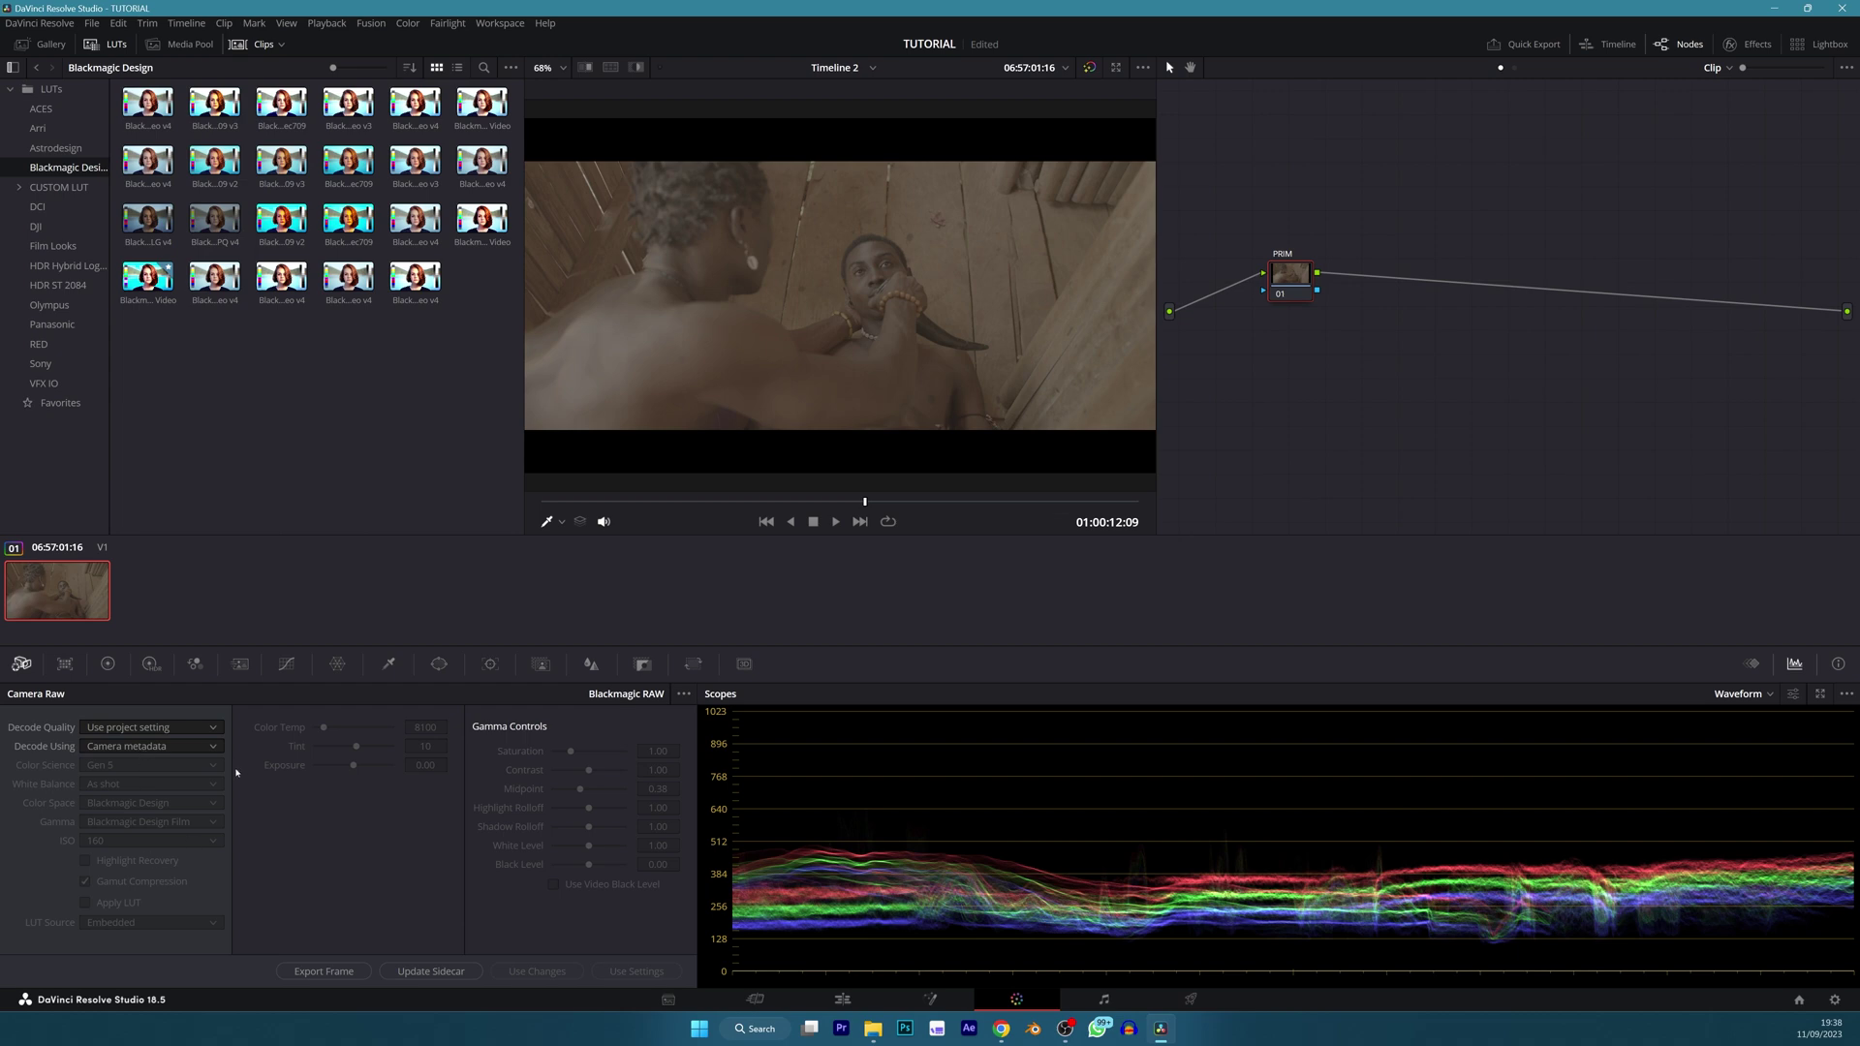
pyautogui.click(141, 750)
pyautogui.click(120, 809)
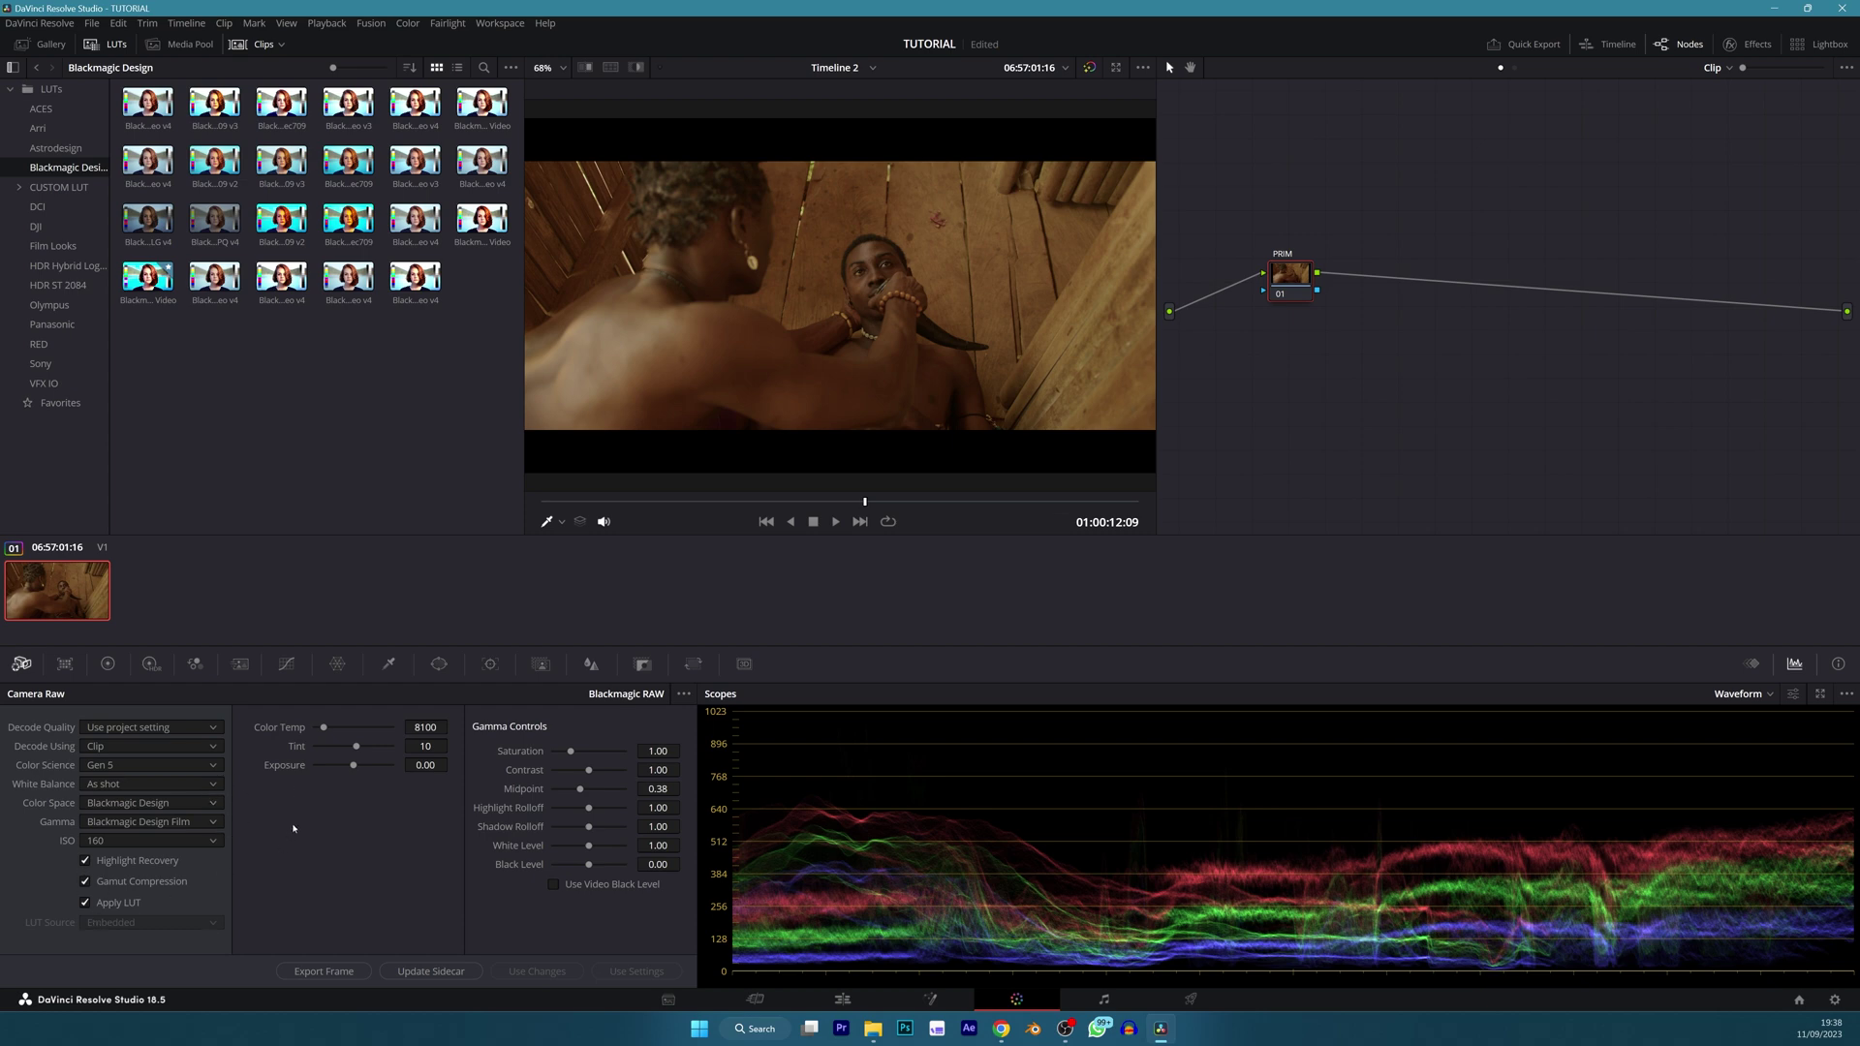
# Set the clip's raw color temperature to 2000 and the timeline proxy resolution to Quarter, and save the project.
pyautogui.moveTo(324, 729); pyautogui.dragTo(297, 728)
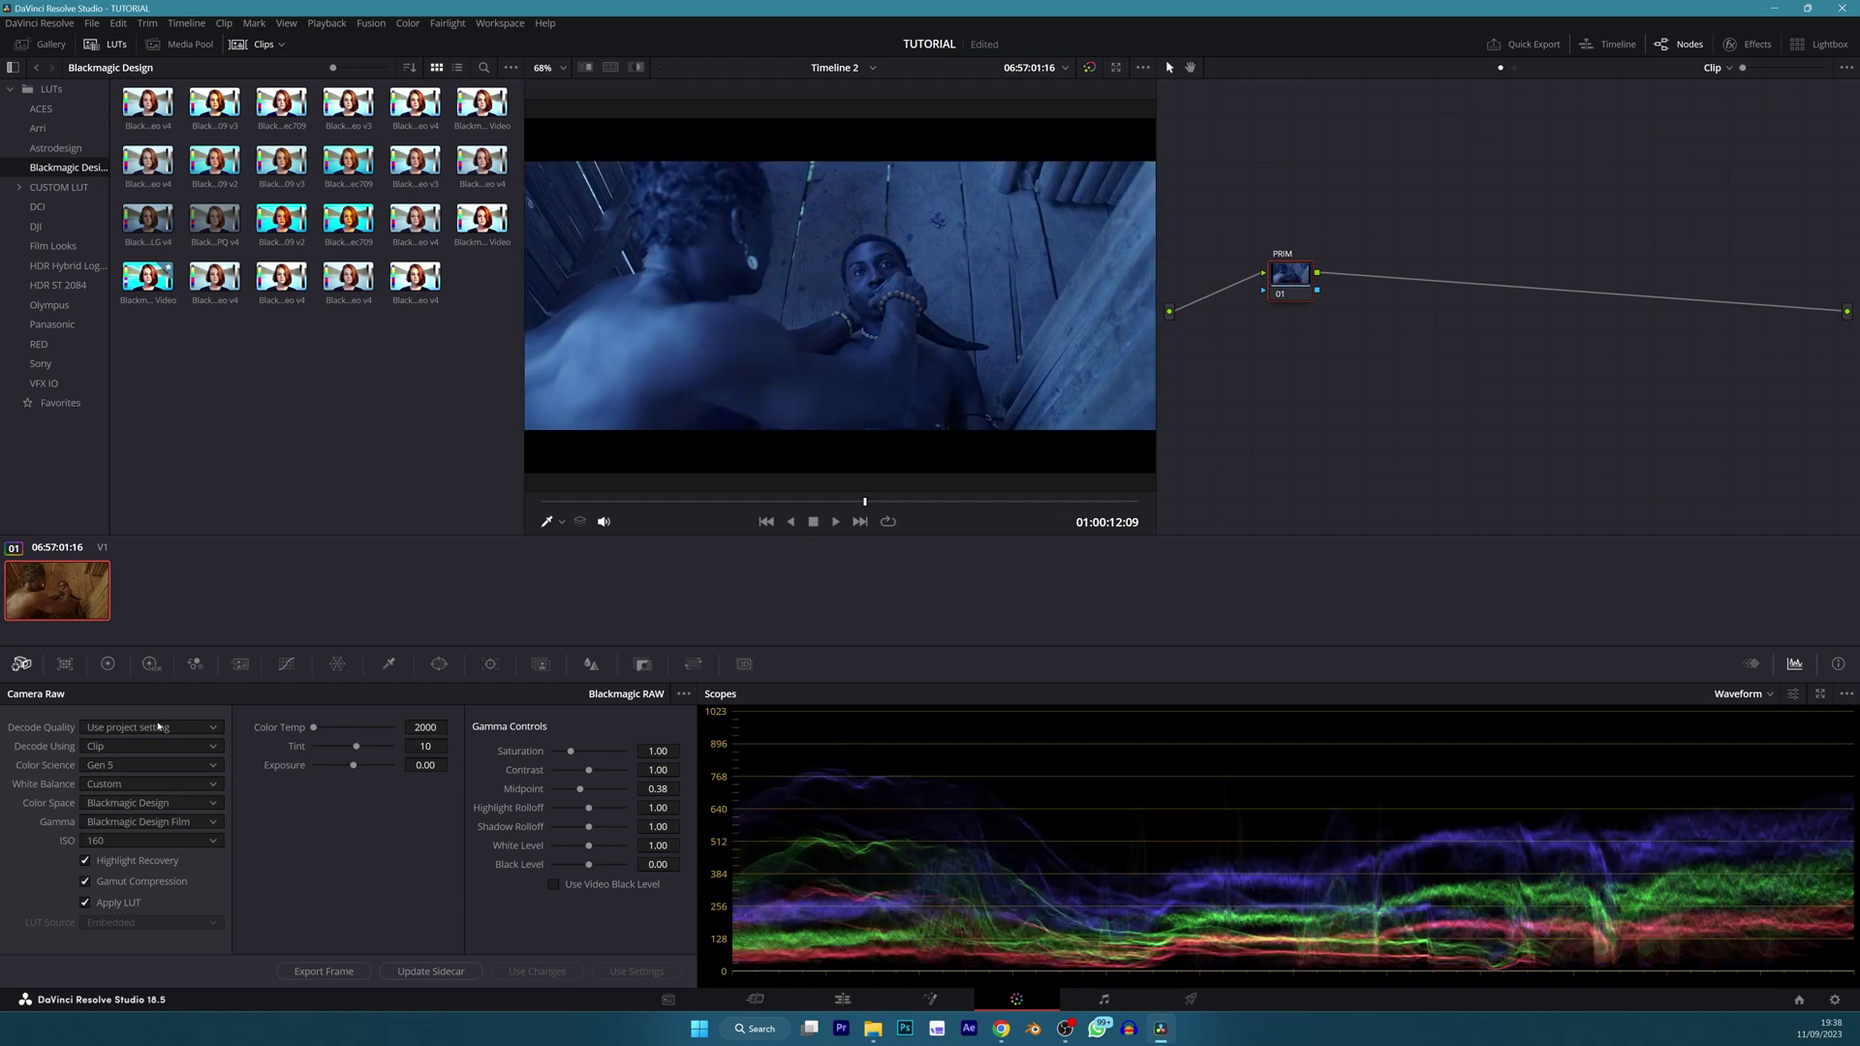
pyautogui.click(326, 24)
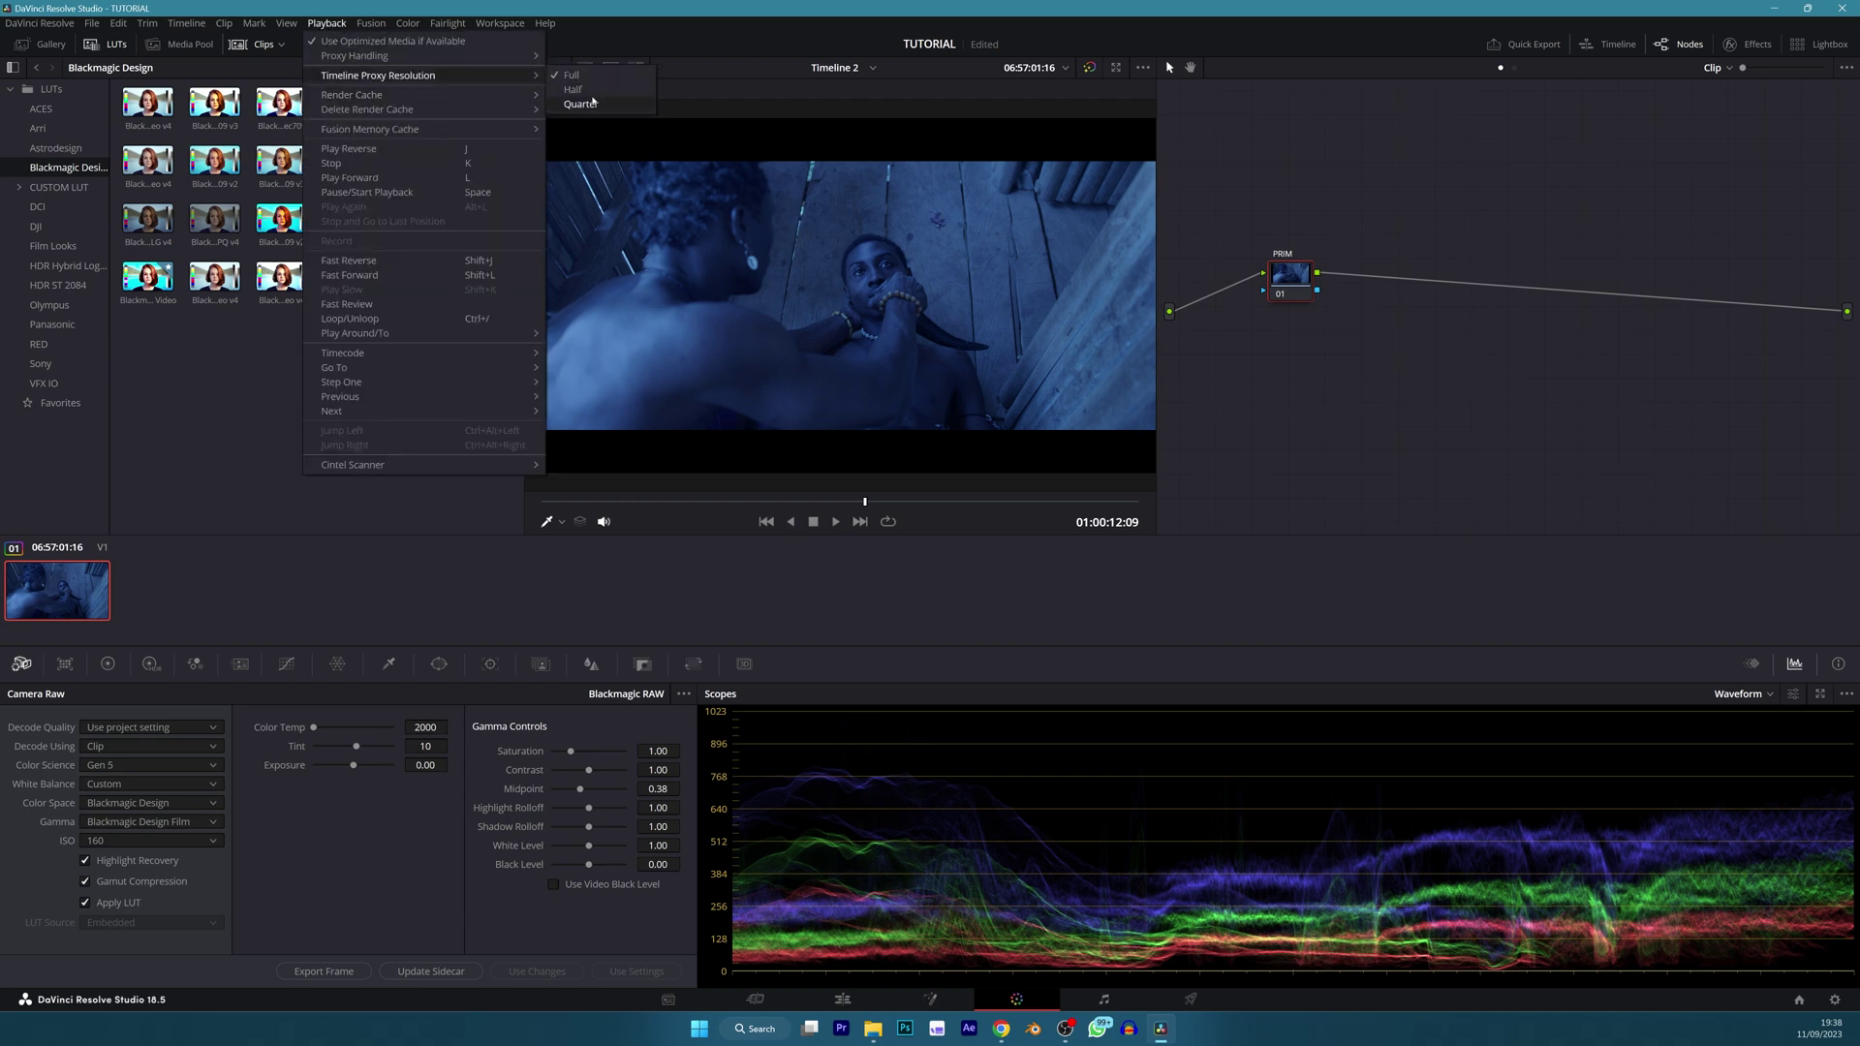
pyautogui.click(586, 103)
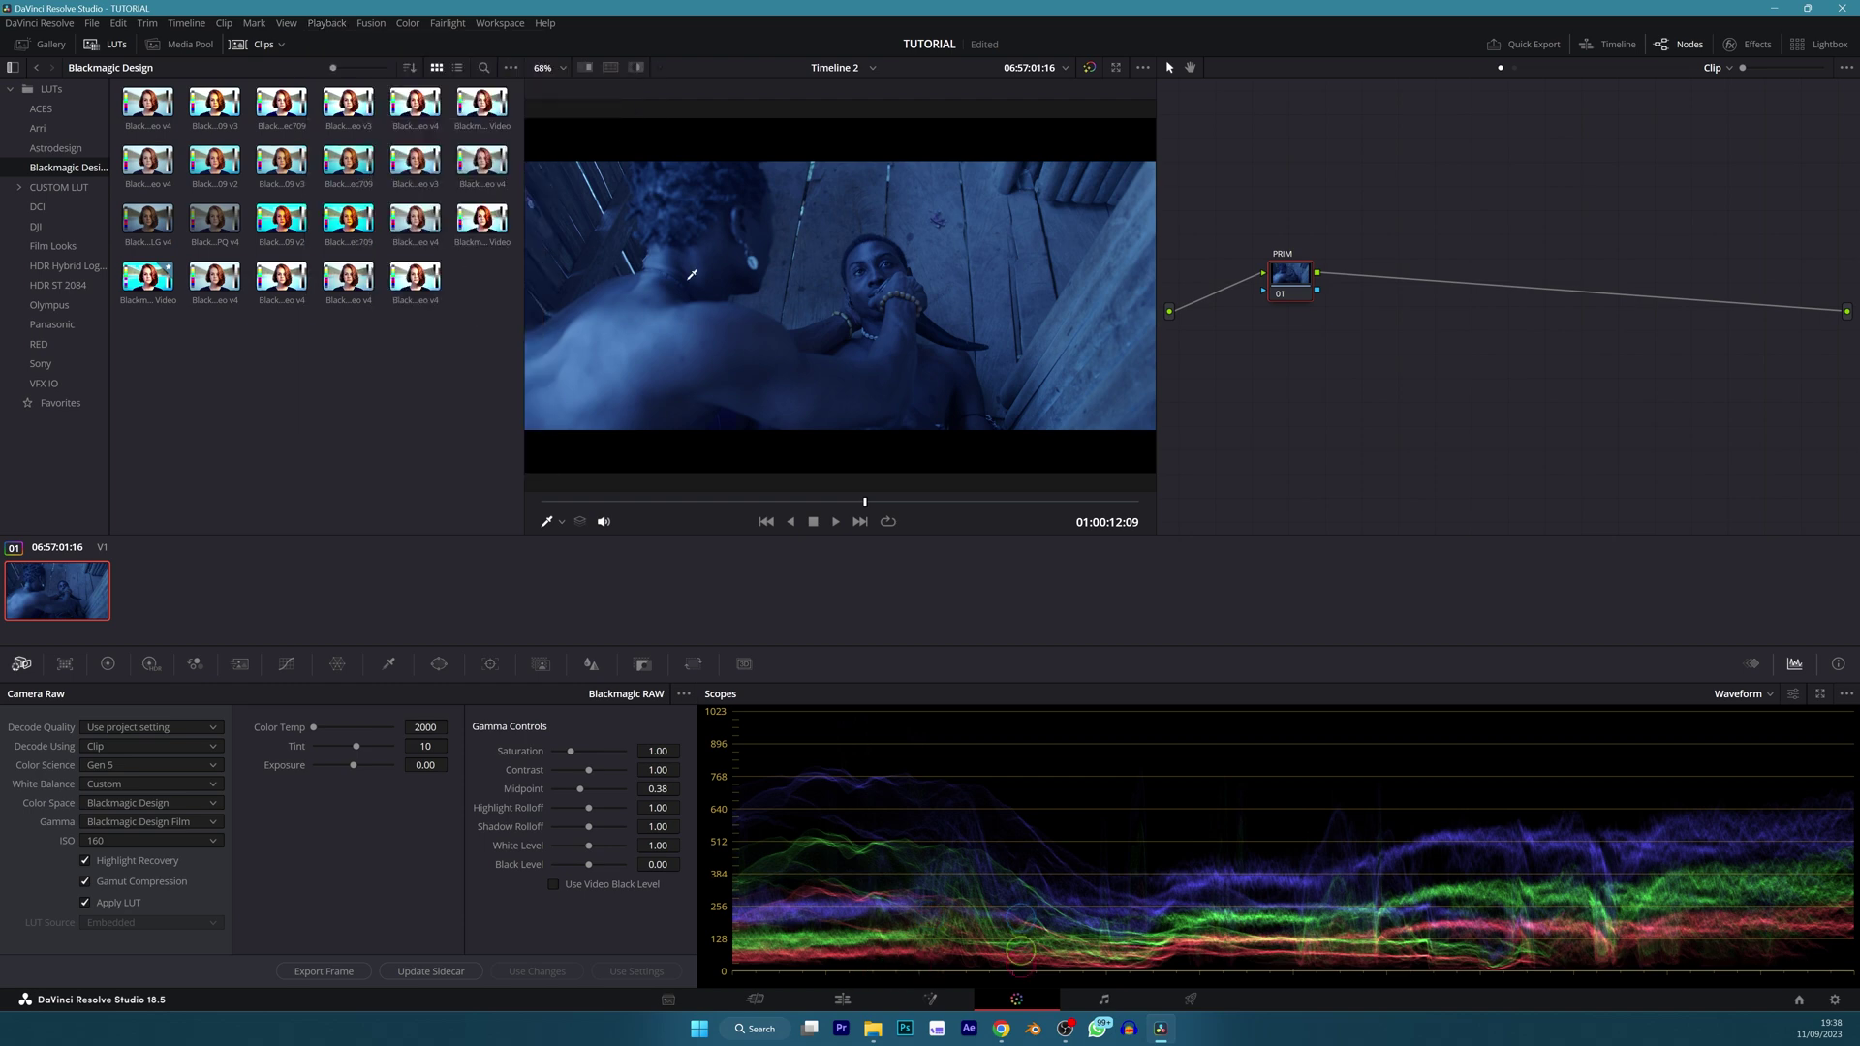
pyautogui.hotkey('ctrl', 's')
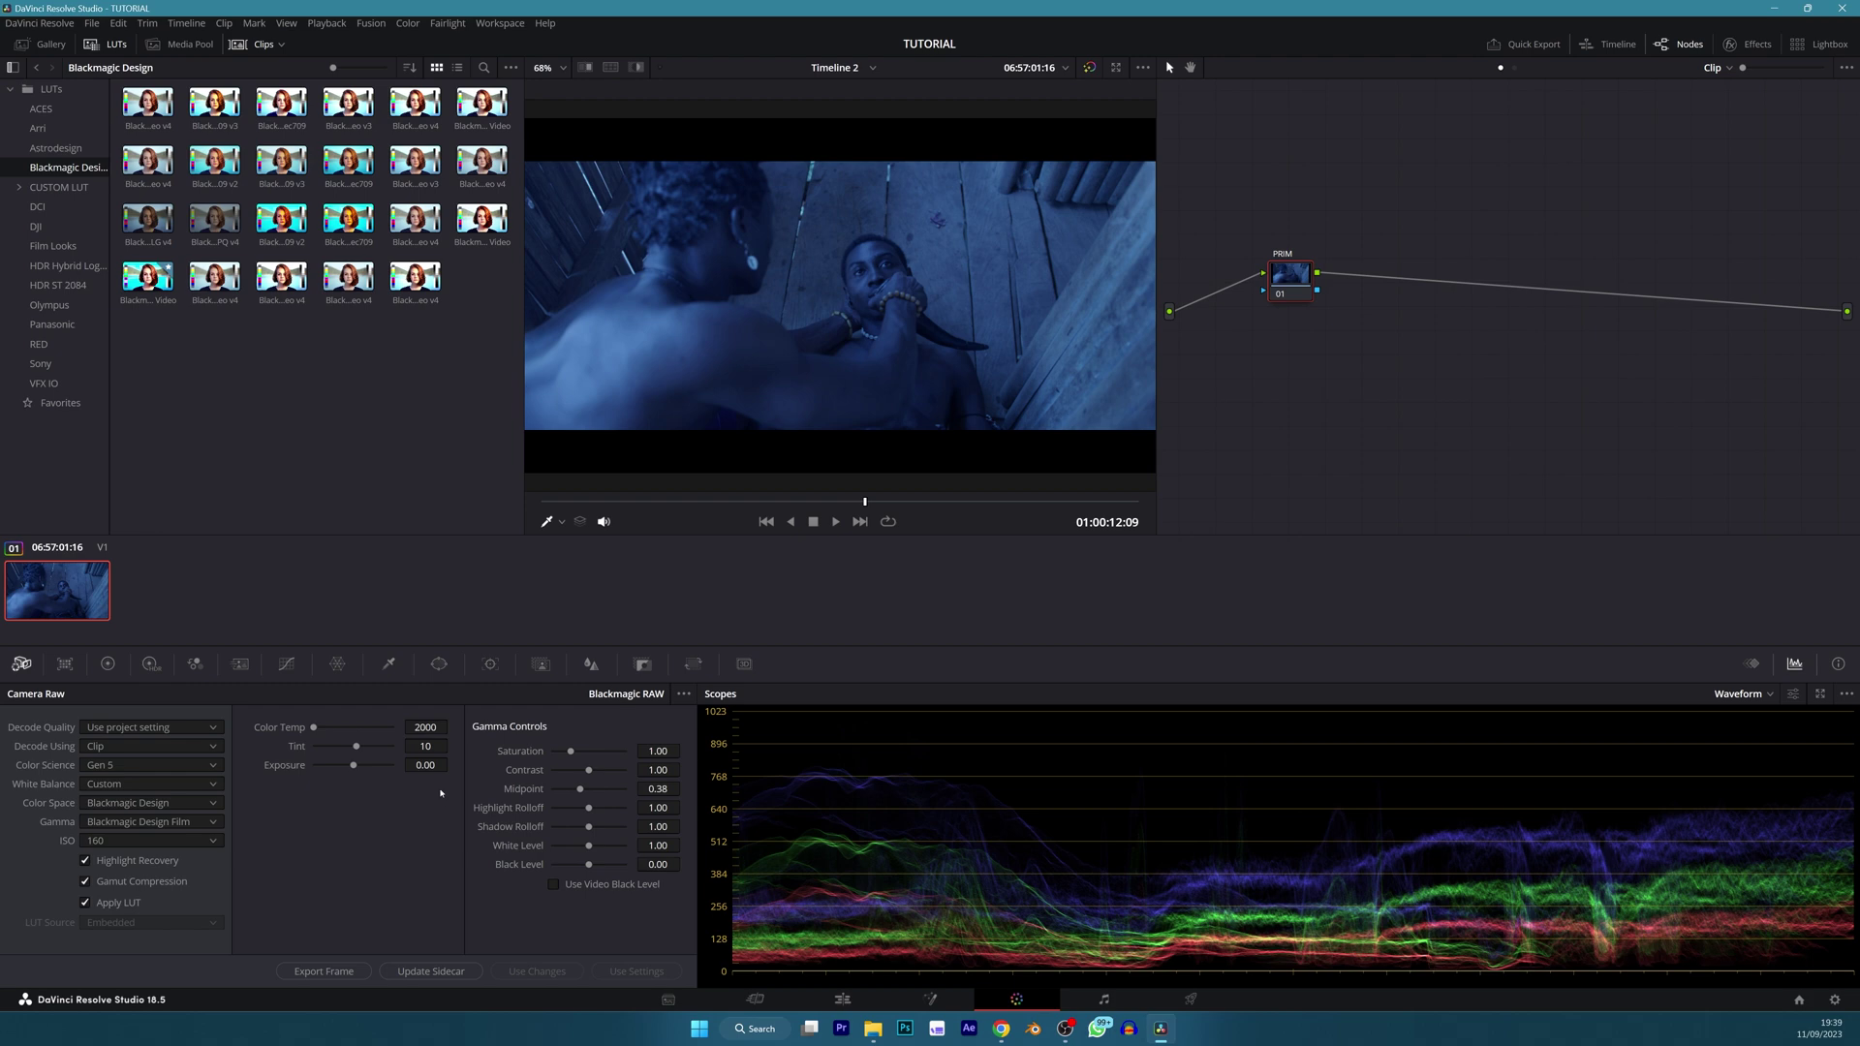
# Lower the clip's raw exposure to -2.63.
pyautogui.moveTo(339, 769); pyautogui.dragTo(344, 767)
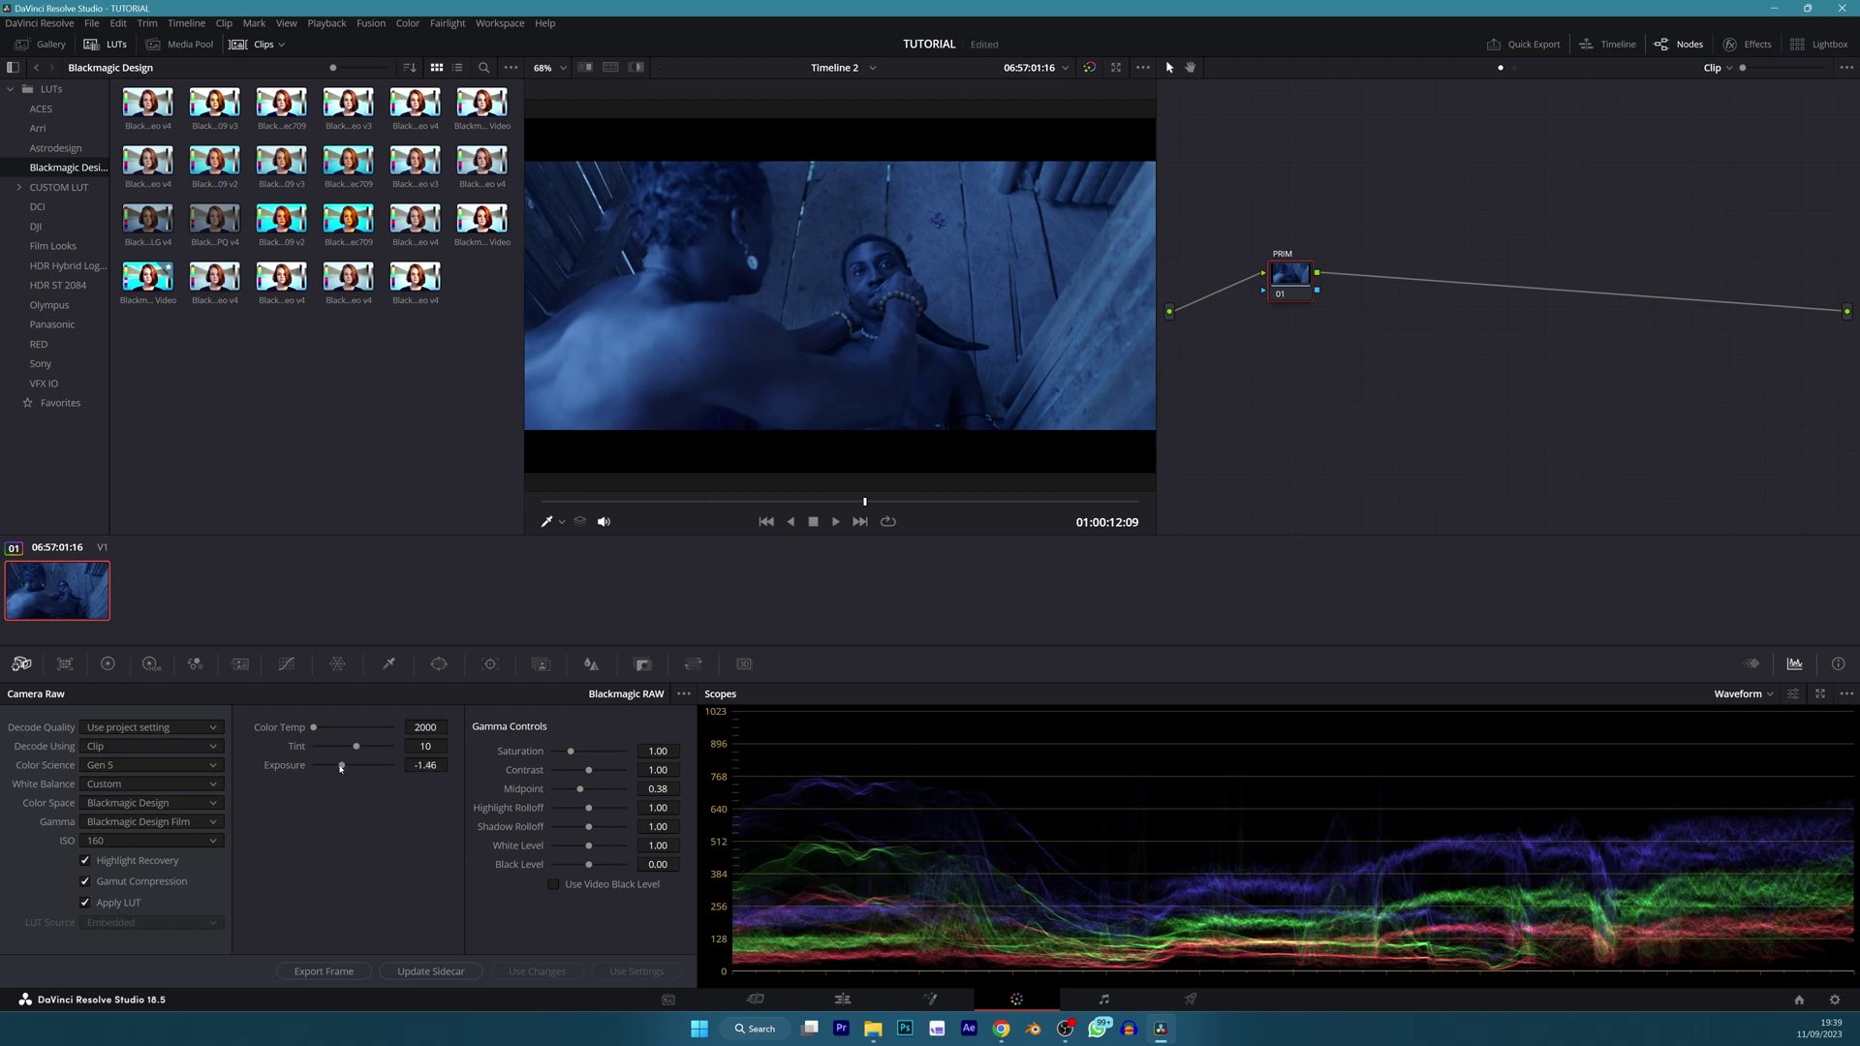
pyautogui.moveTo(340, 768); pyautogui.dragTo(328, 766)
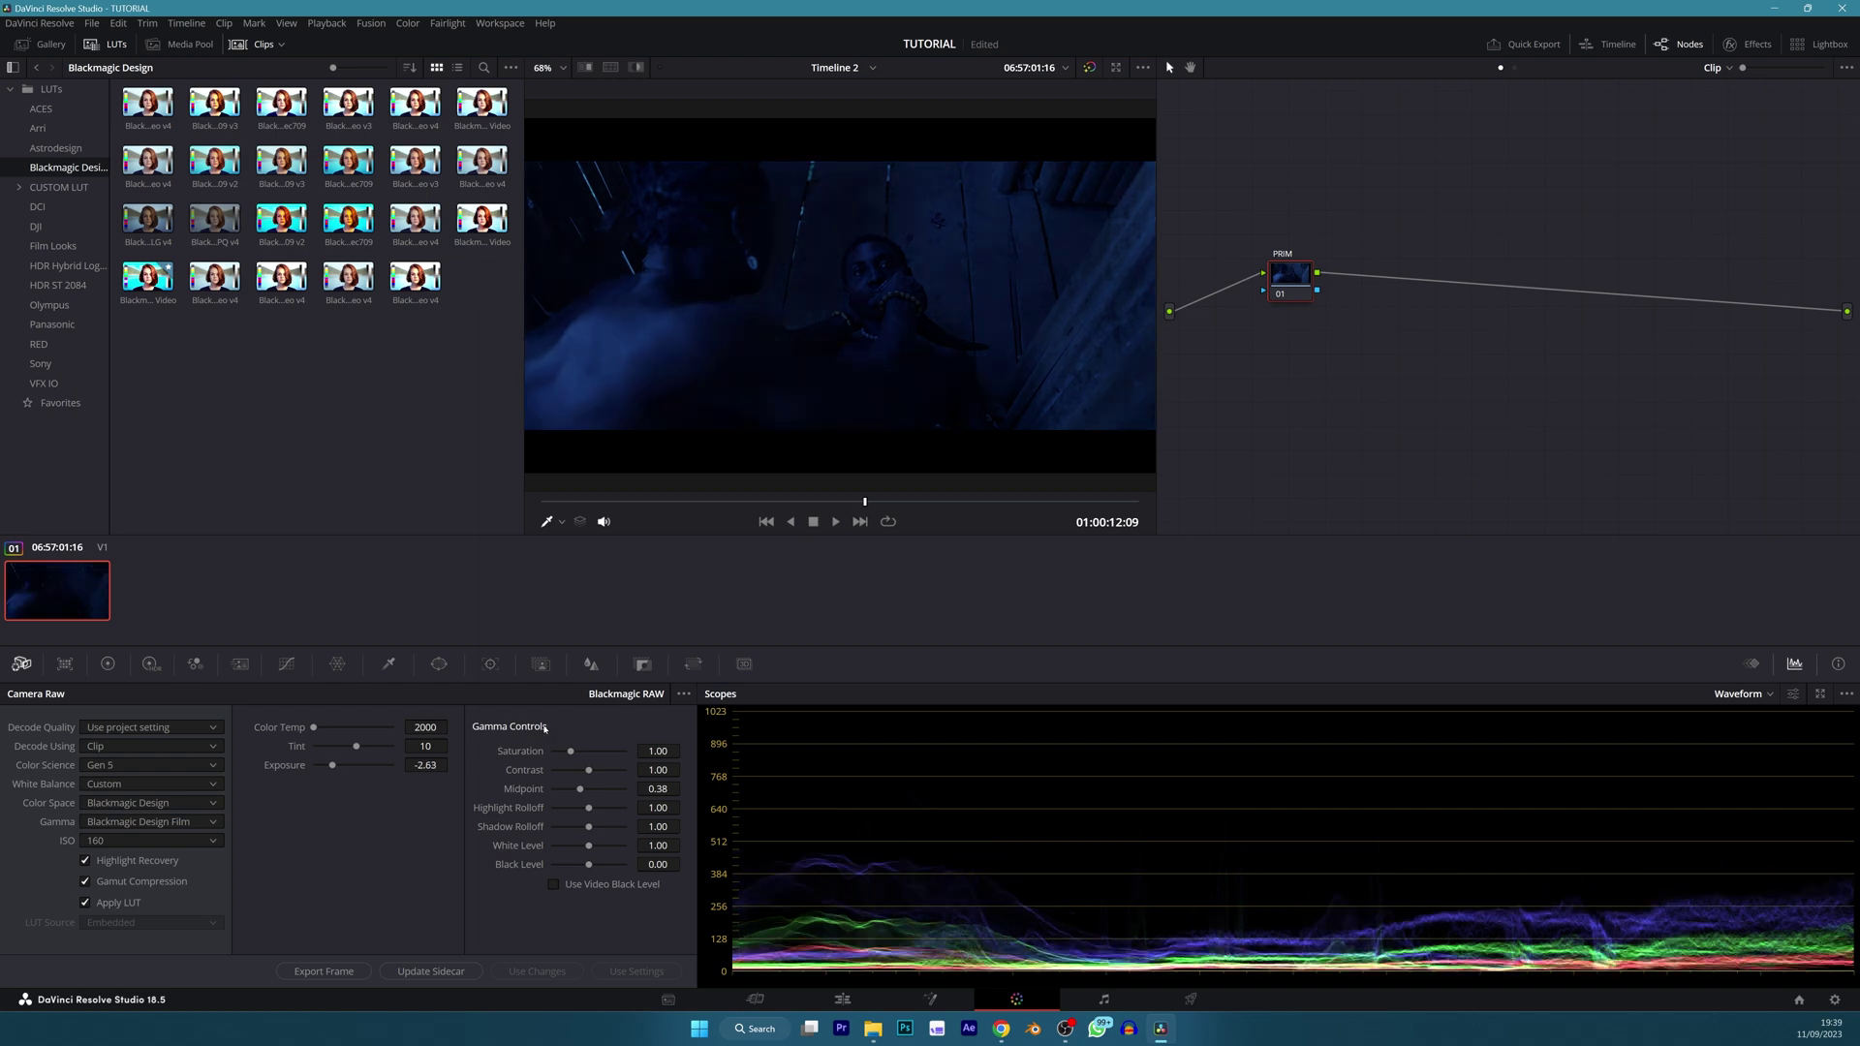
# Check the timeline proxy resolution options and the project's Master Settings, leaving the settings without saving changes.
pyautogui.click(325, 23)
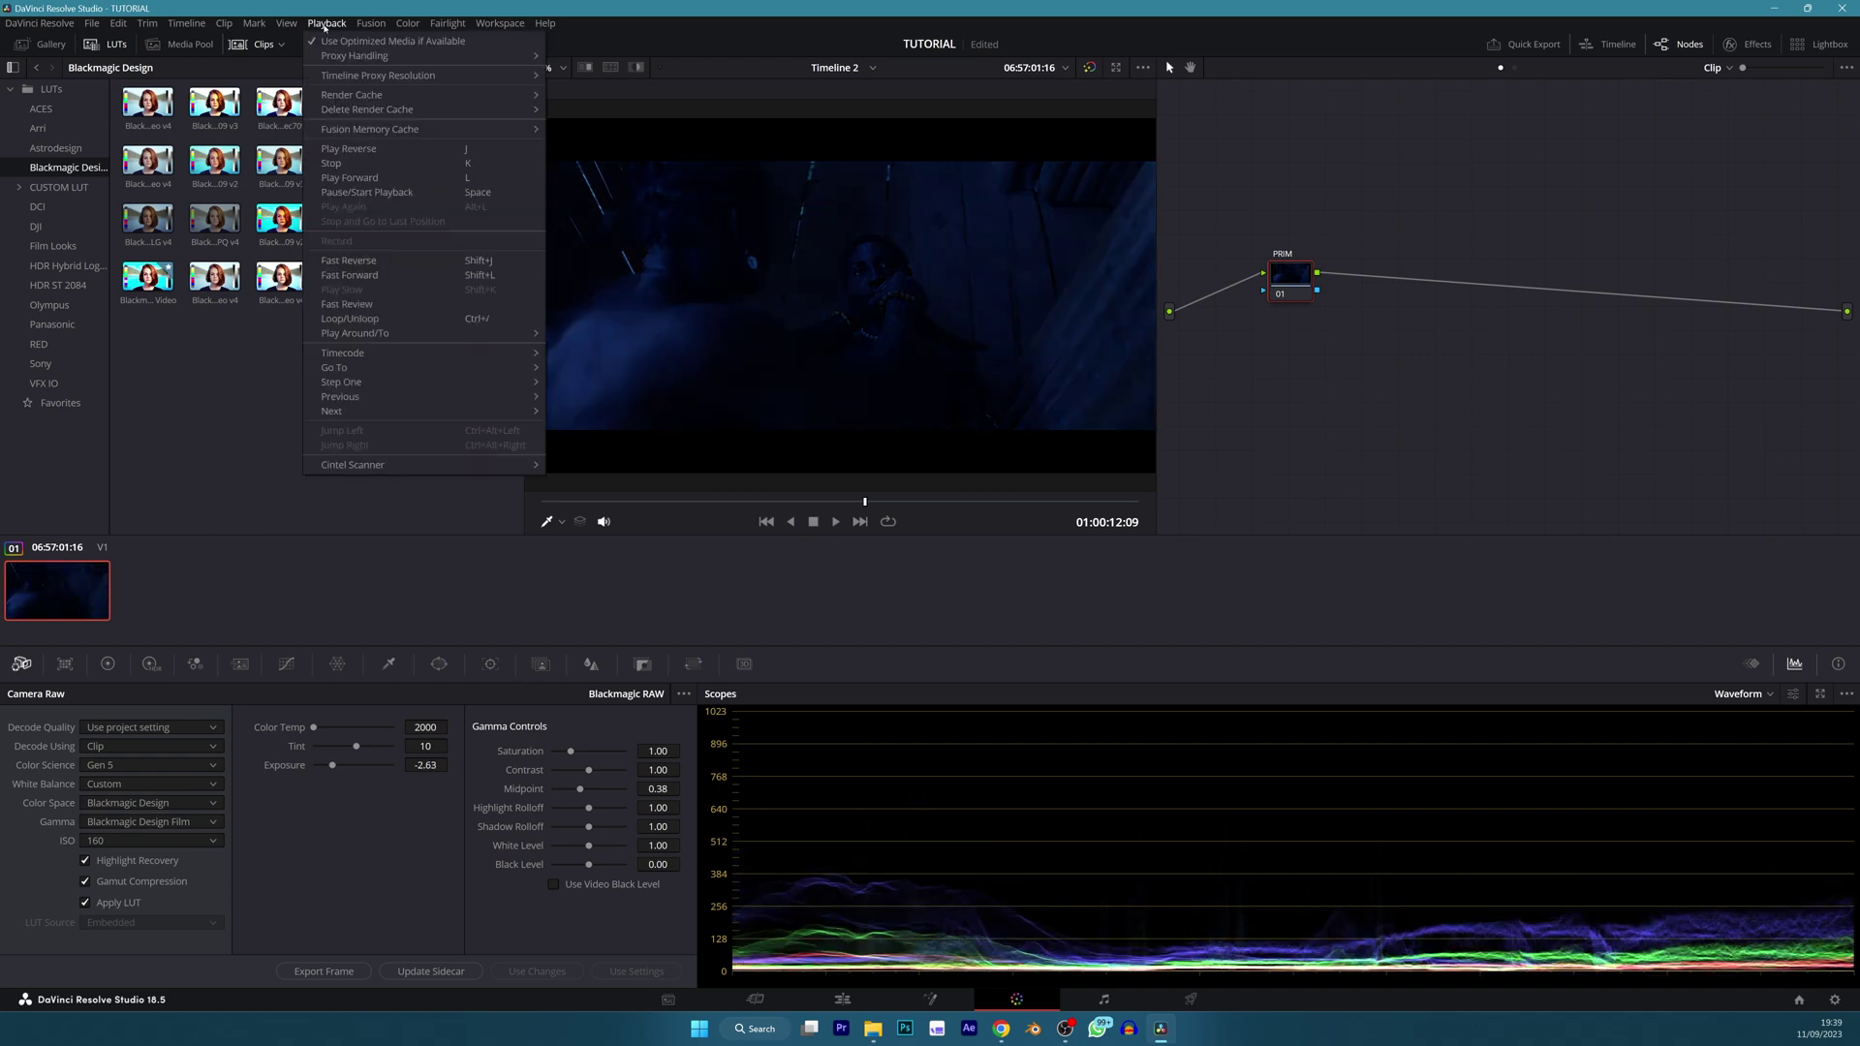
pyautogui.click(588, 94)
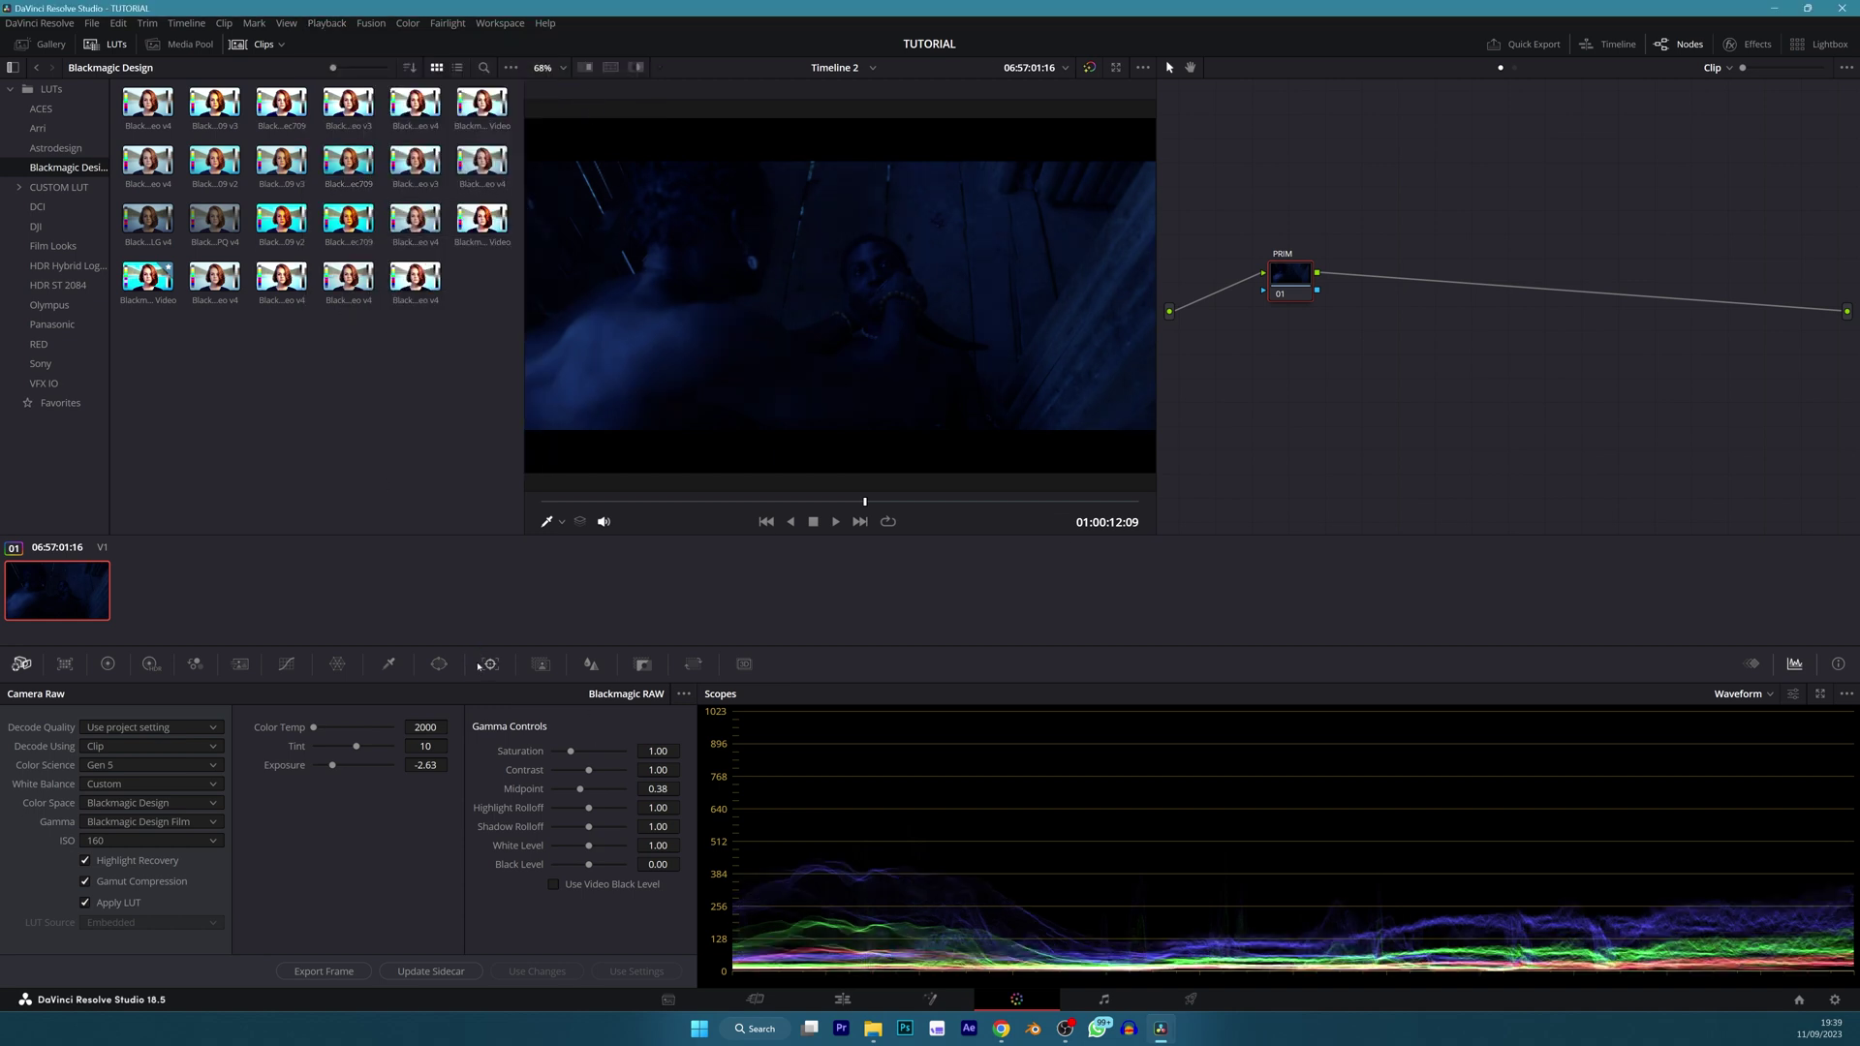
pyautogui.click(1834, 1000)
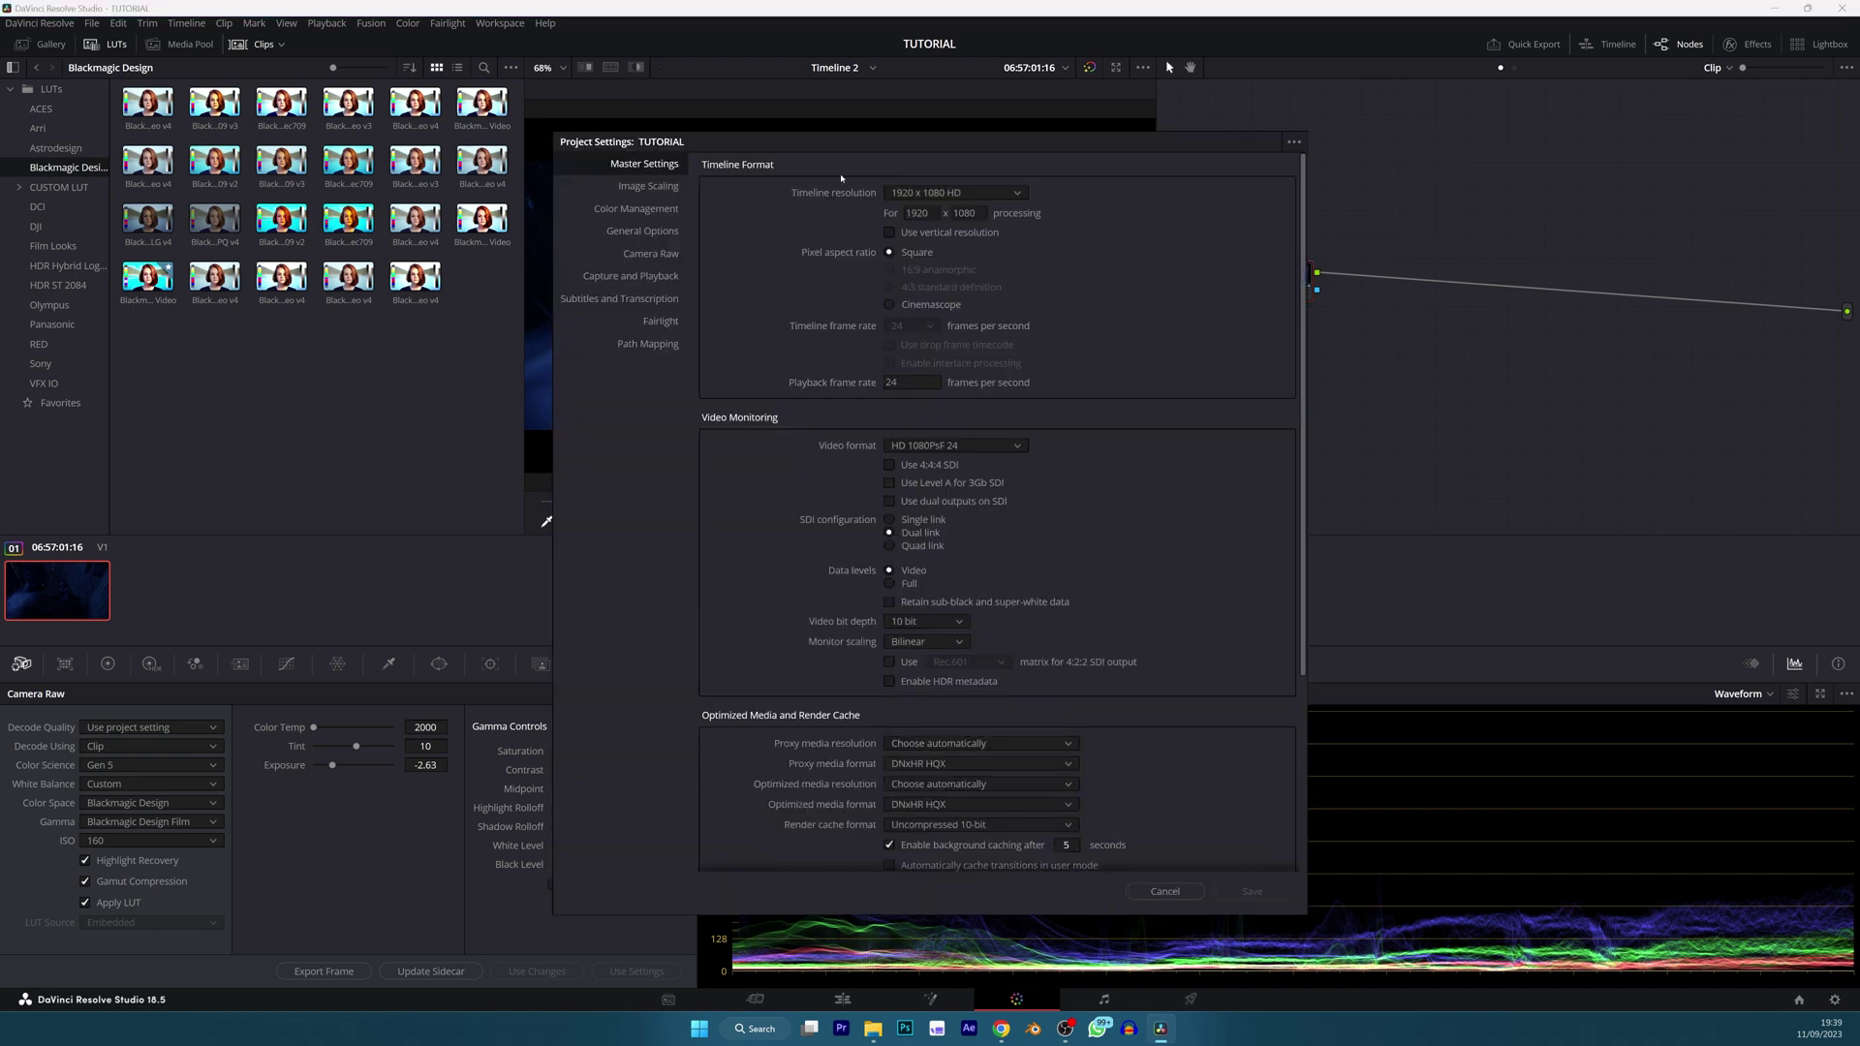
pyautogui.click(1160, 893)
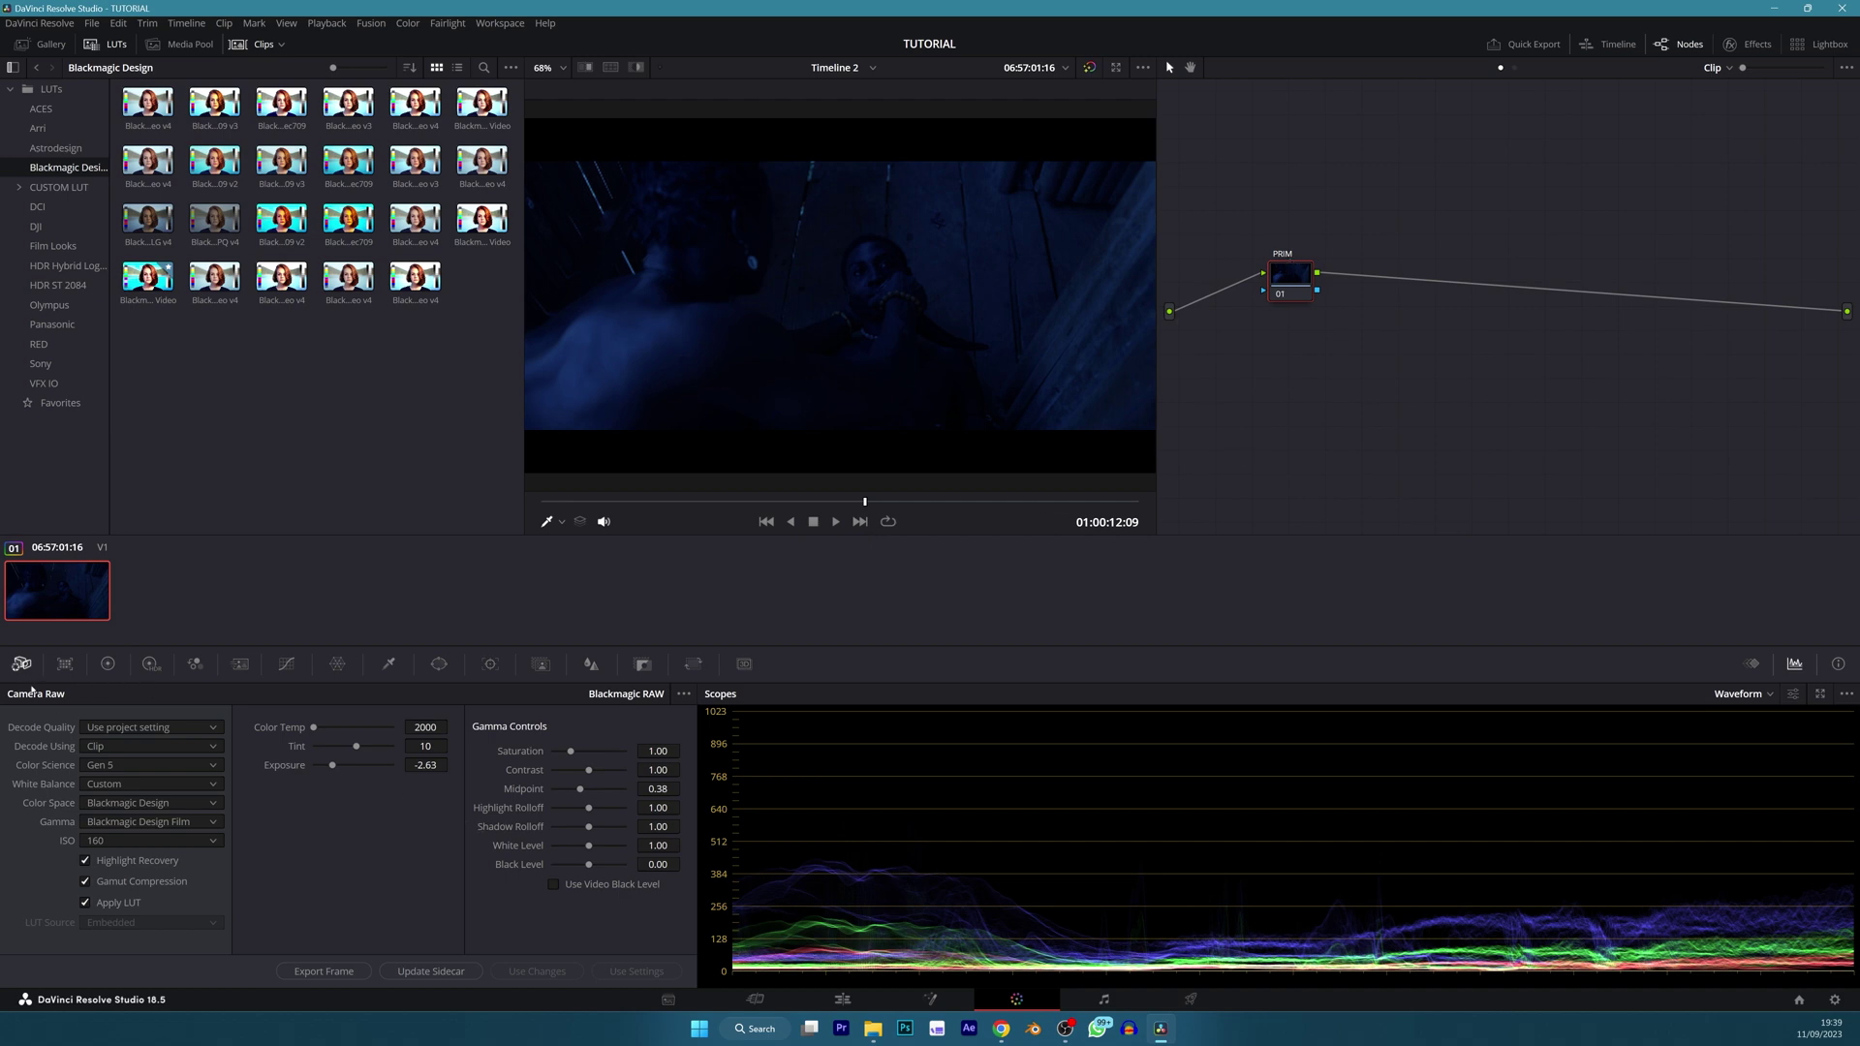
# Toggle the PRIM node off and on for comparison, and raise the Camera Raw contrast to 1.10.
pyautogui.hotkey('ctrl', 'd')
pyautogui.hotkey('ctrl', 'd')
pyautogui.hotkey('ctrl', 'd')
pyautogui.hotkey('ctrl', 'd')
pyautogui.moveTo(654, 768); pyautogui.dragTo(685, 768)
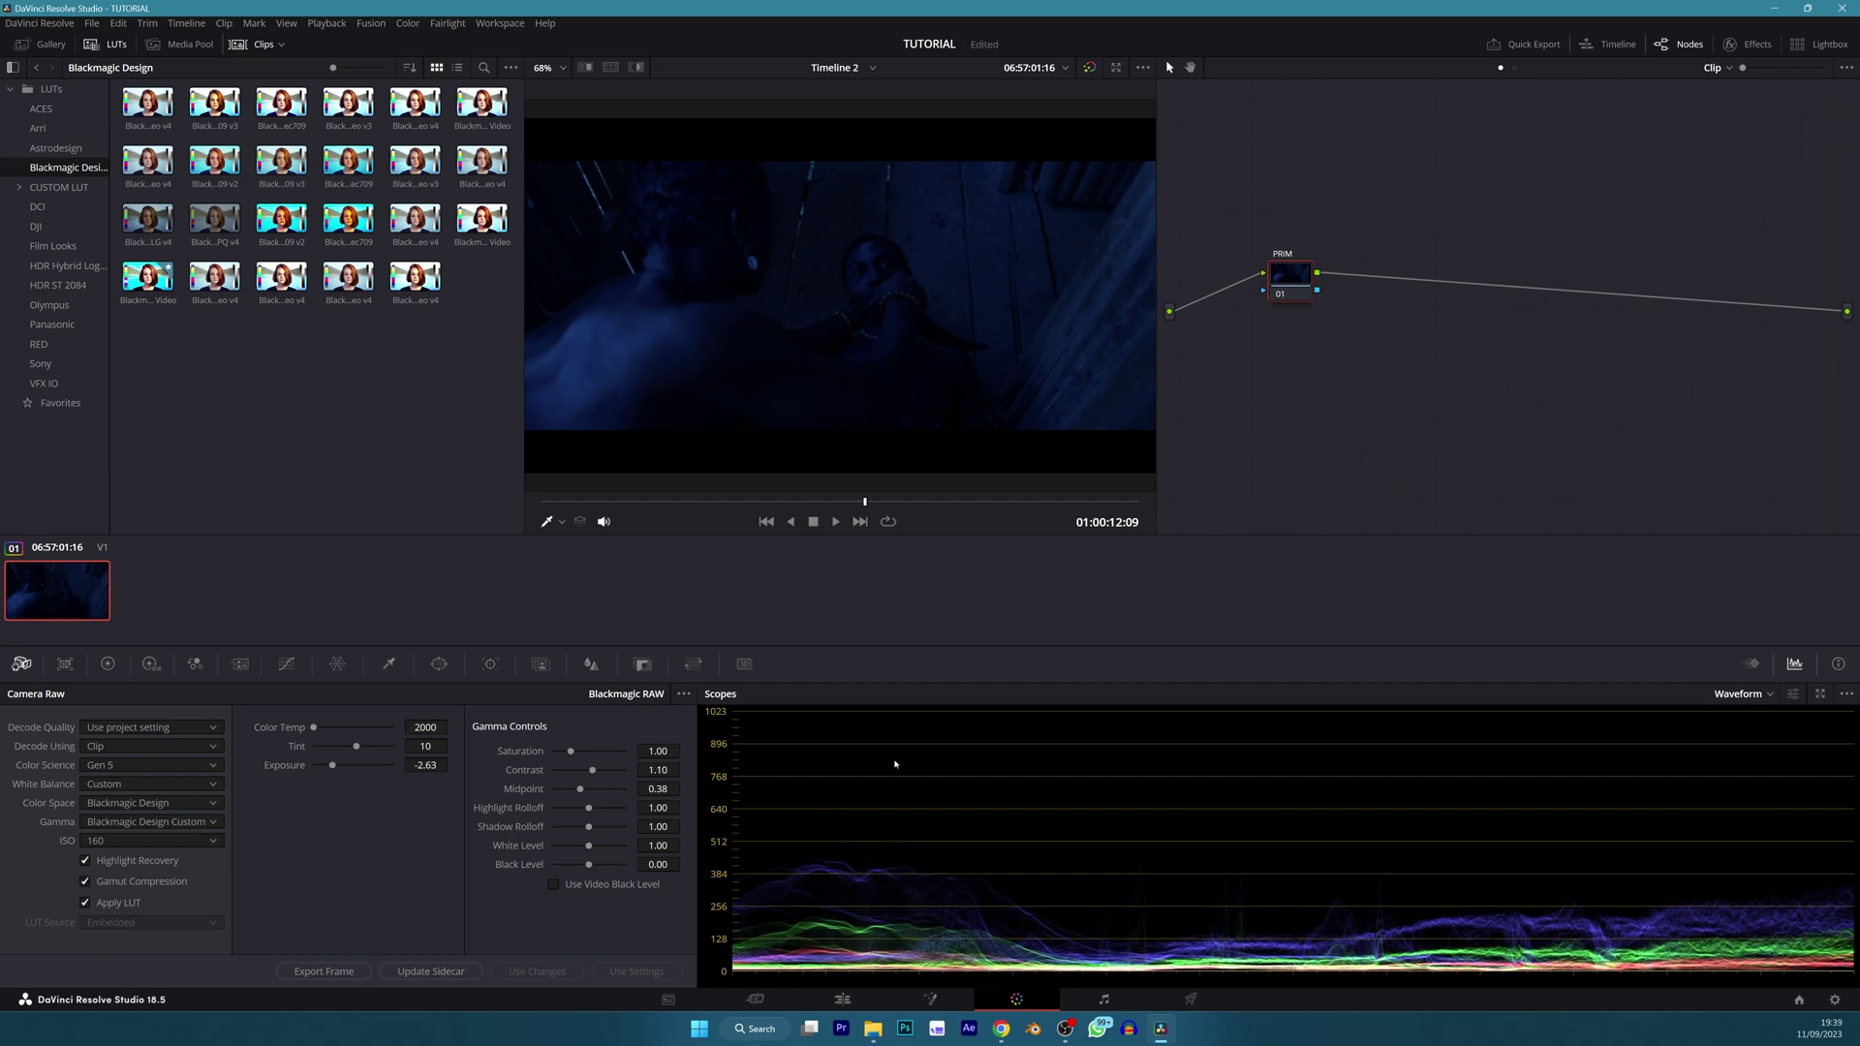
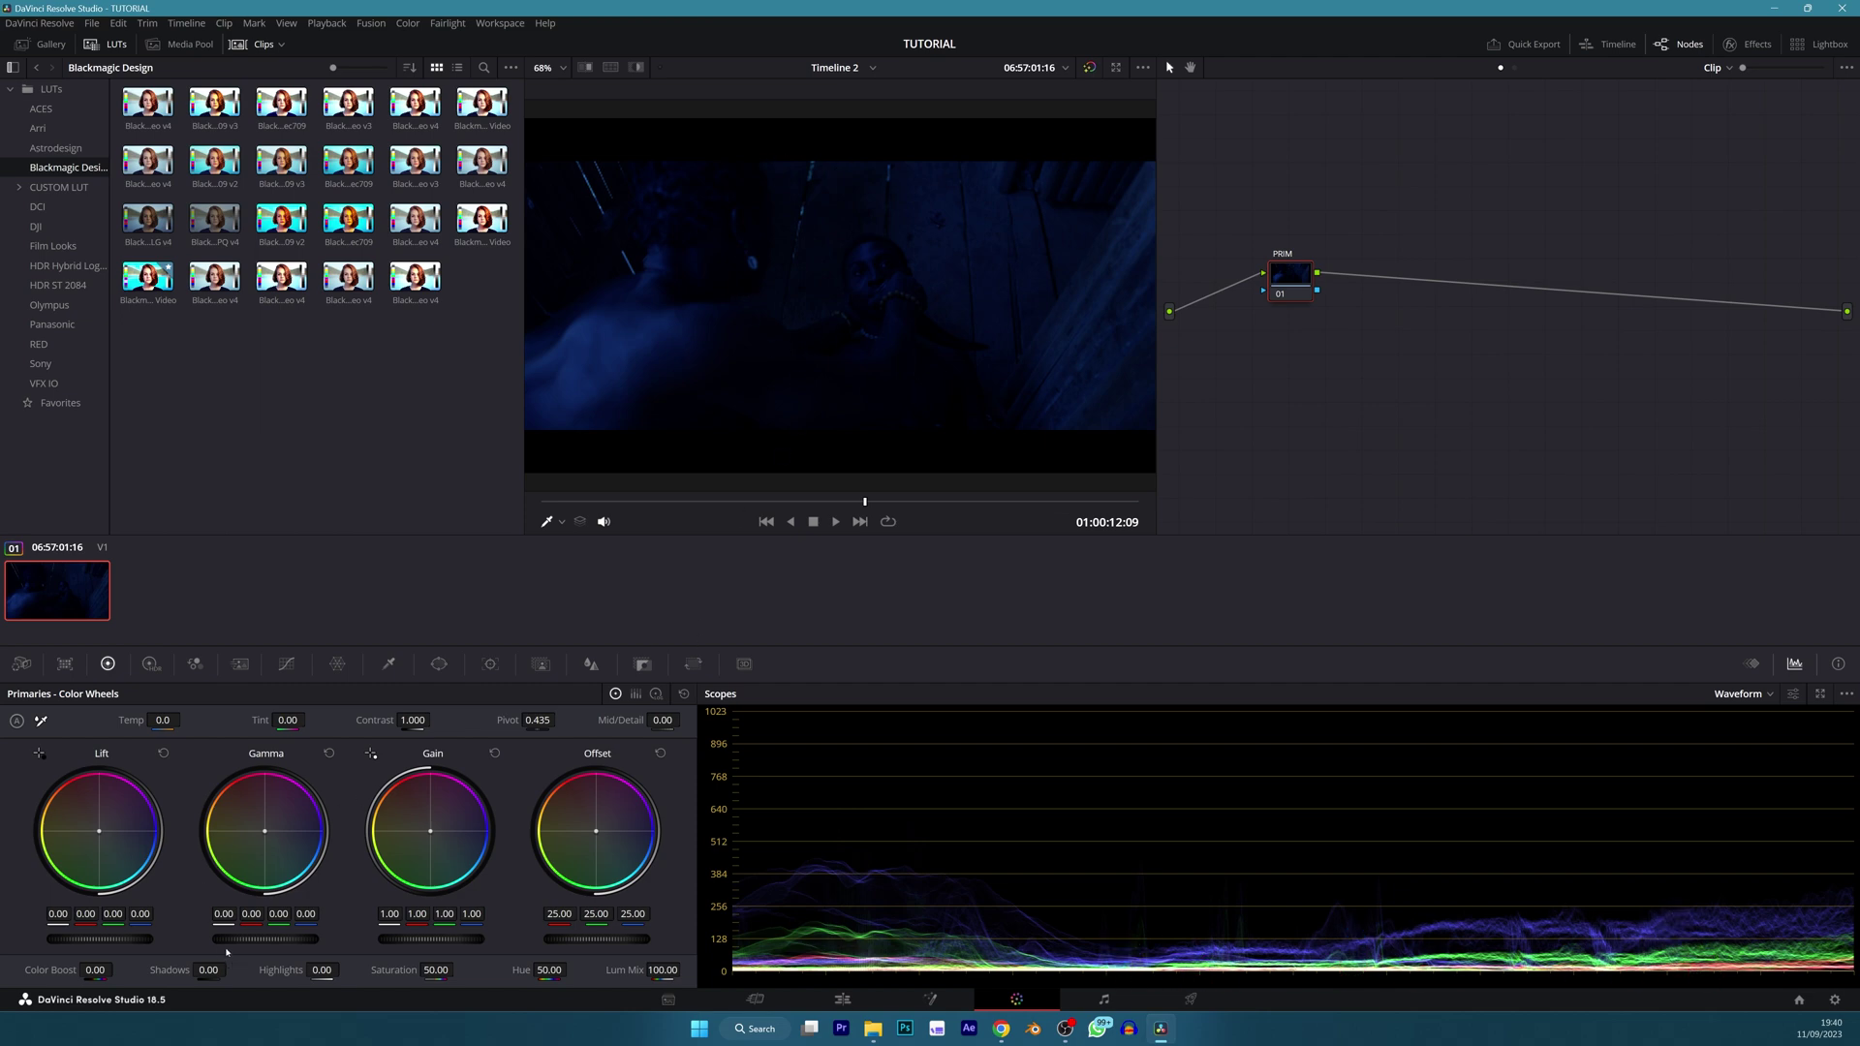
# Set the PRIM node's master Lift to 0.01 and master Gamma to -0.05.
pyautogui.moveTo(99, 939); pyautogui.dragTo(97, 938)
pyautogui.moveTo(282, 948); pyautogui.dragTo(233, 948)
pyautogui.moveTo(120, 939); pyautogui.dragTo(131, 940)
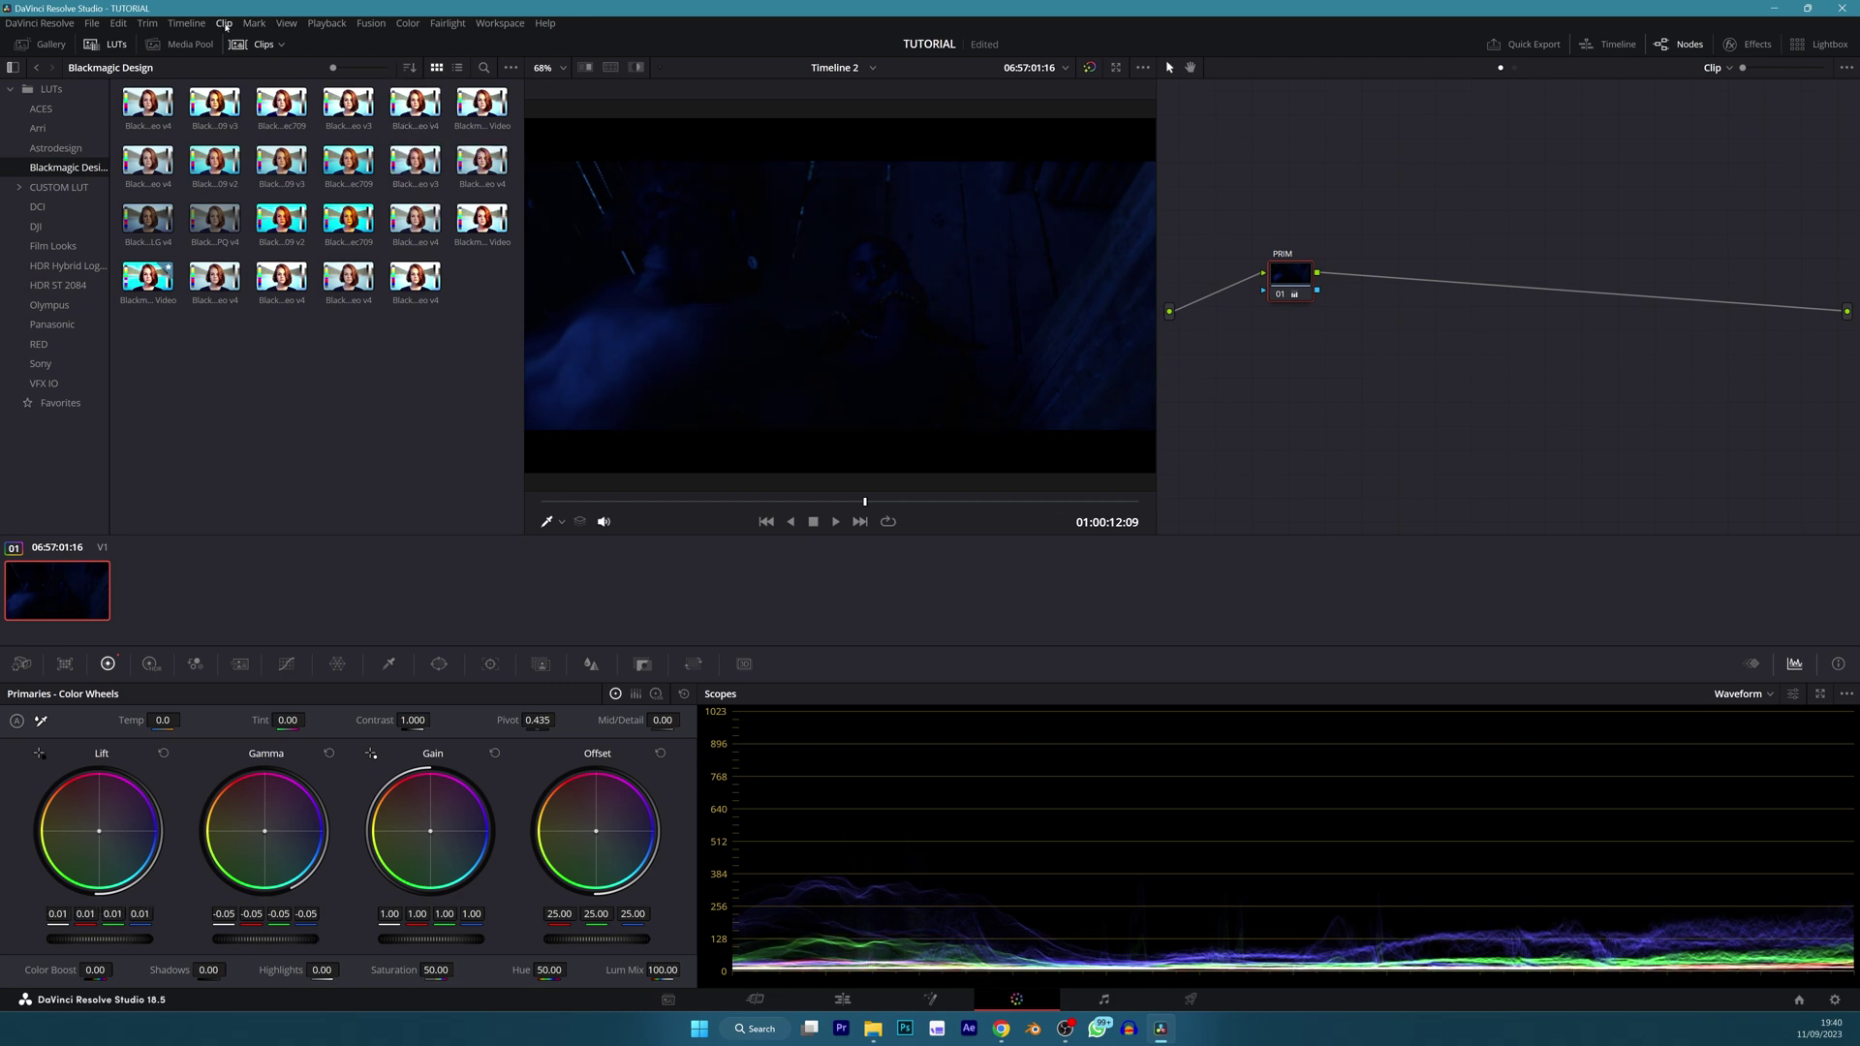
# Set the timeline proxy resolution to Half.
pyautogui.click(326, 22)
pyautogui.moveTo(398, 76)
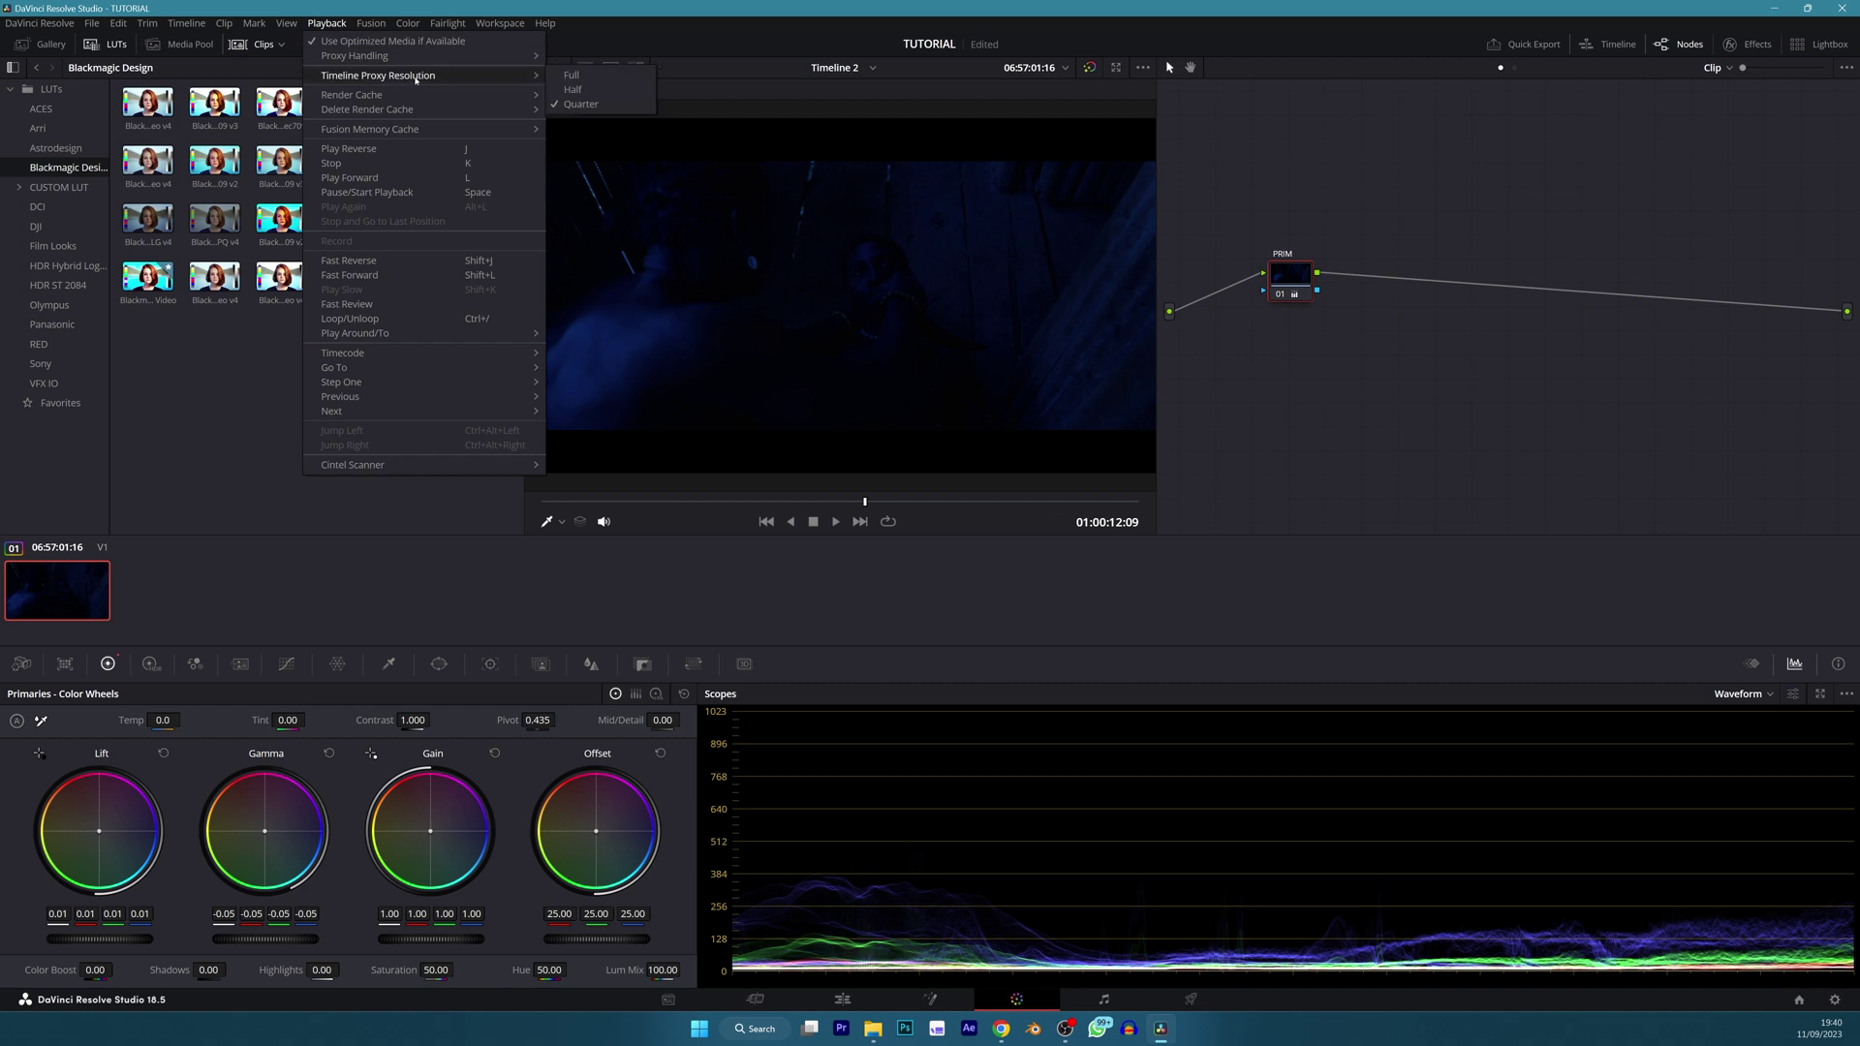
pyautogui.click(578, 88)
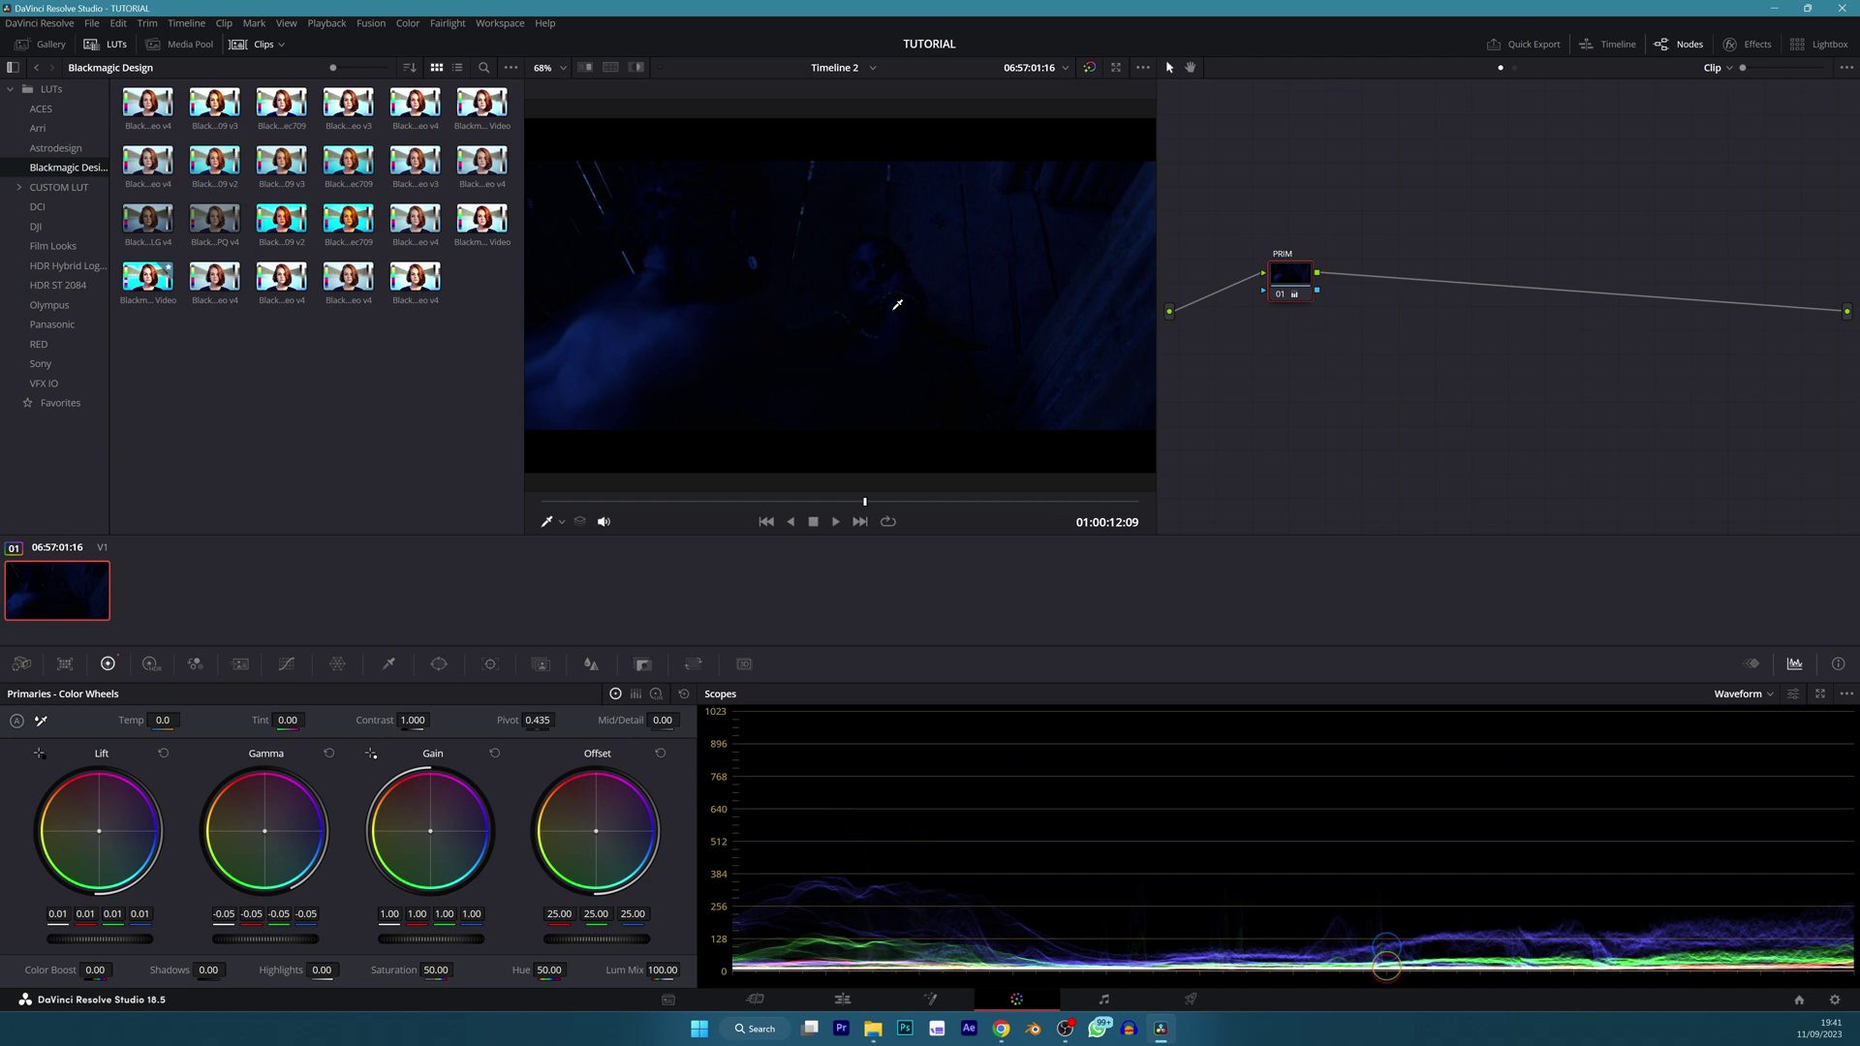
# Adjust the primaries with master Gamma at -0.08, master Gain at 1.03 and slightly more contrast, and save the project.
pyautogui.moveTo(264, 938); pyautogui.dragTo(244, 939)
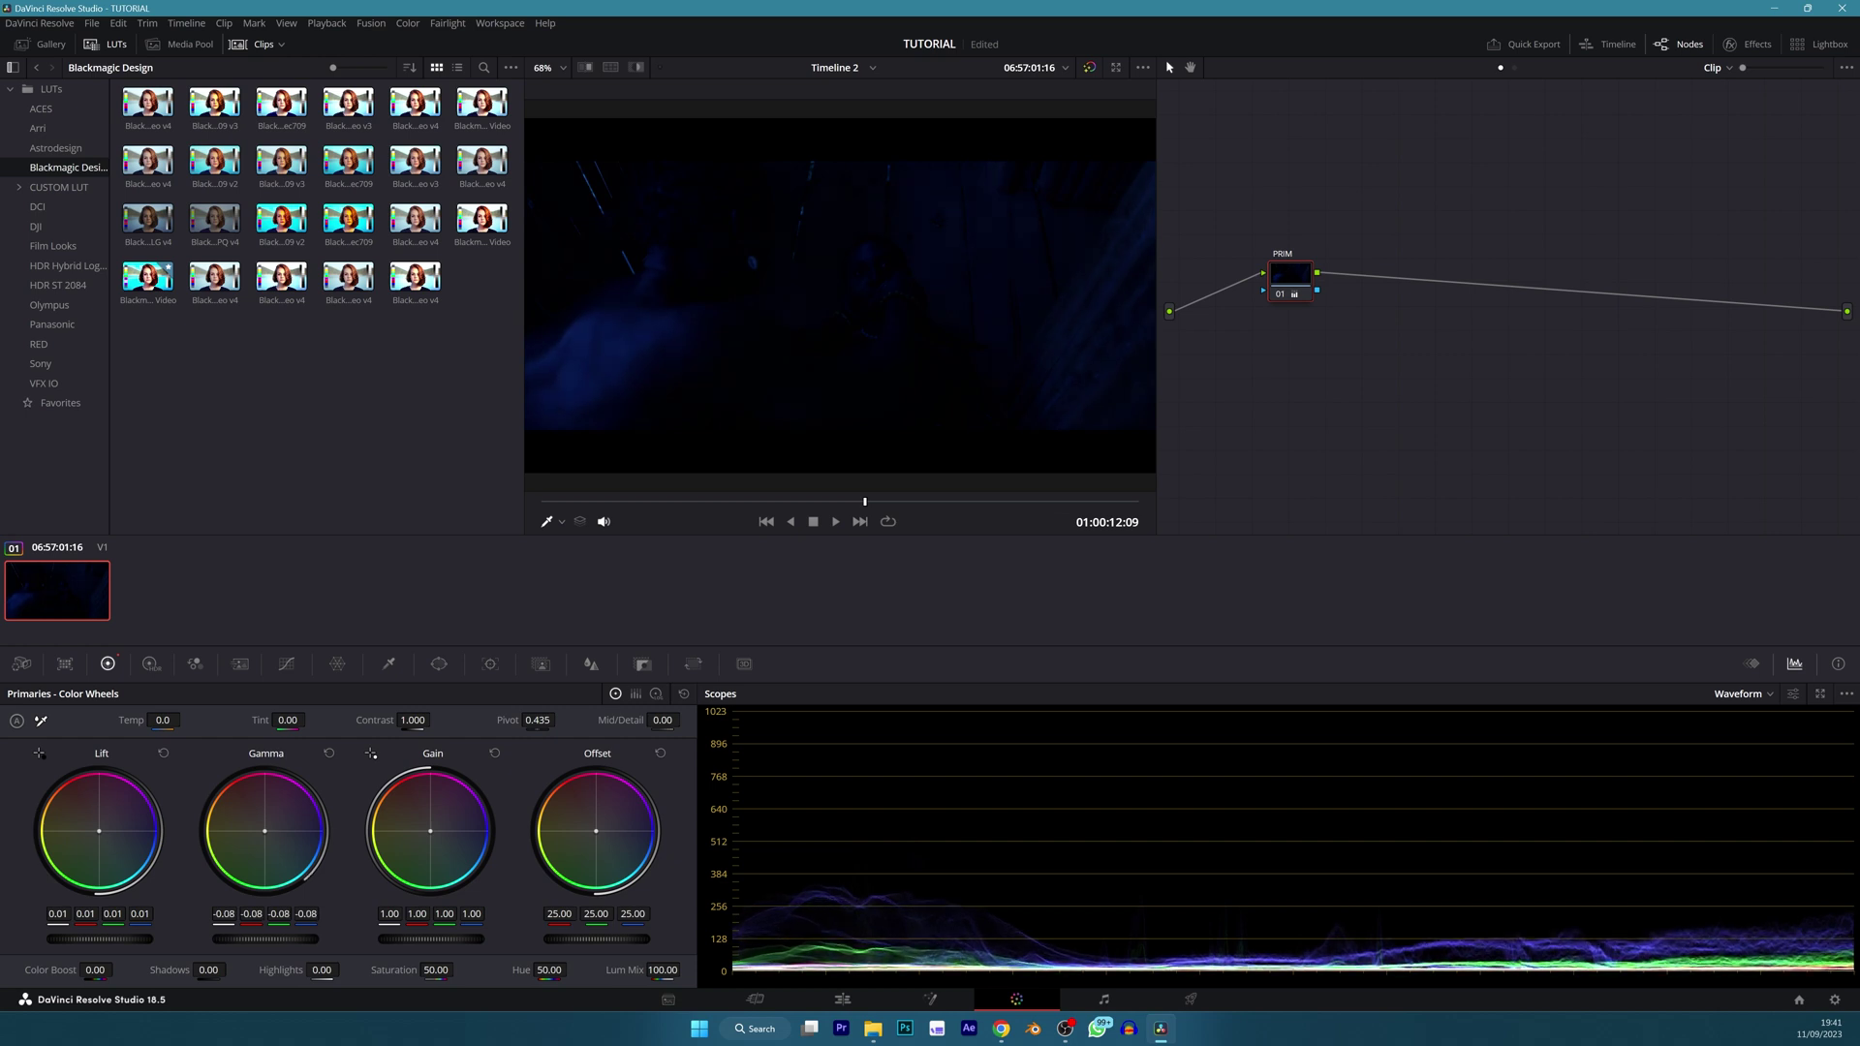
pyautogui.moveTo(431, 938); pyautogui.dragTo(439, 939)
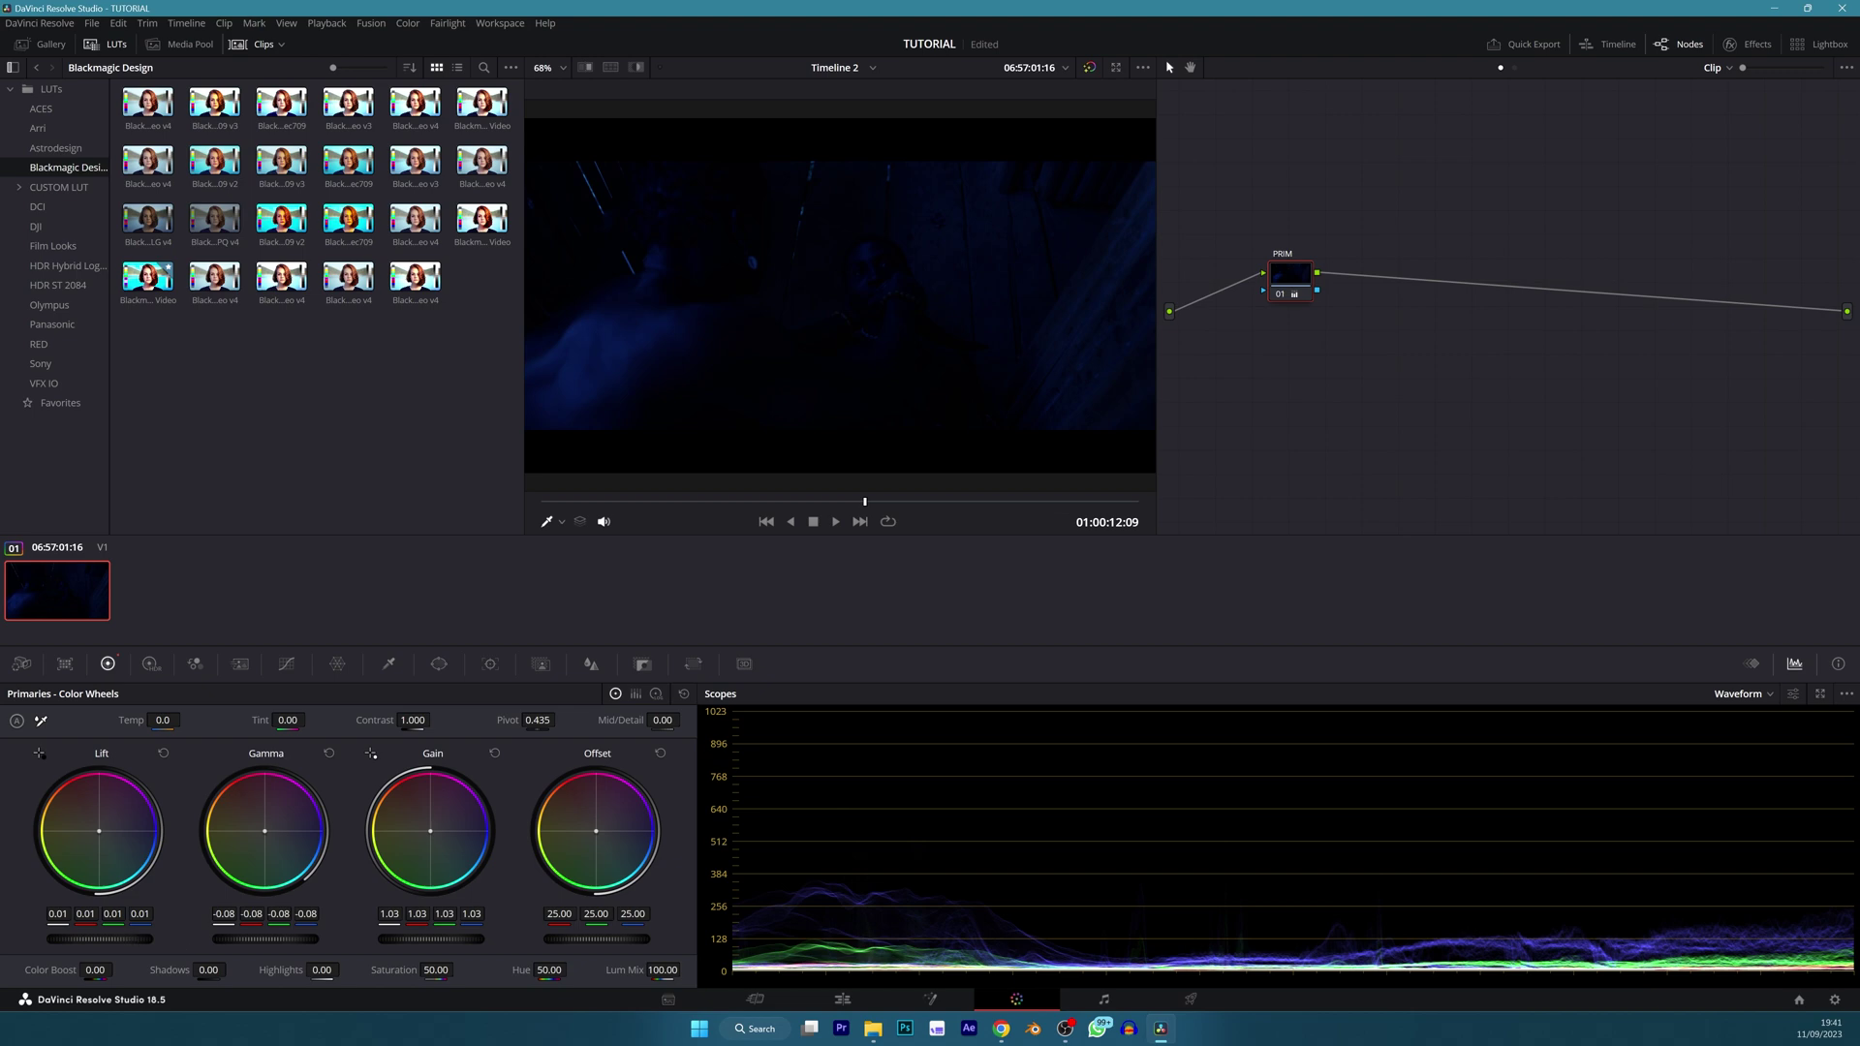
pyautogui.hotkey('ctrl', 's')
pyautogui.moveTo(426, 722); pyautogui.dragTo(435, 719)
pyautogui.hotkey('ctrl', 's')
# Add four evenly spaced default anchor points to the PRIM node's custom curve.
pyautogui.click(287, 664)
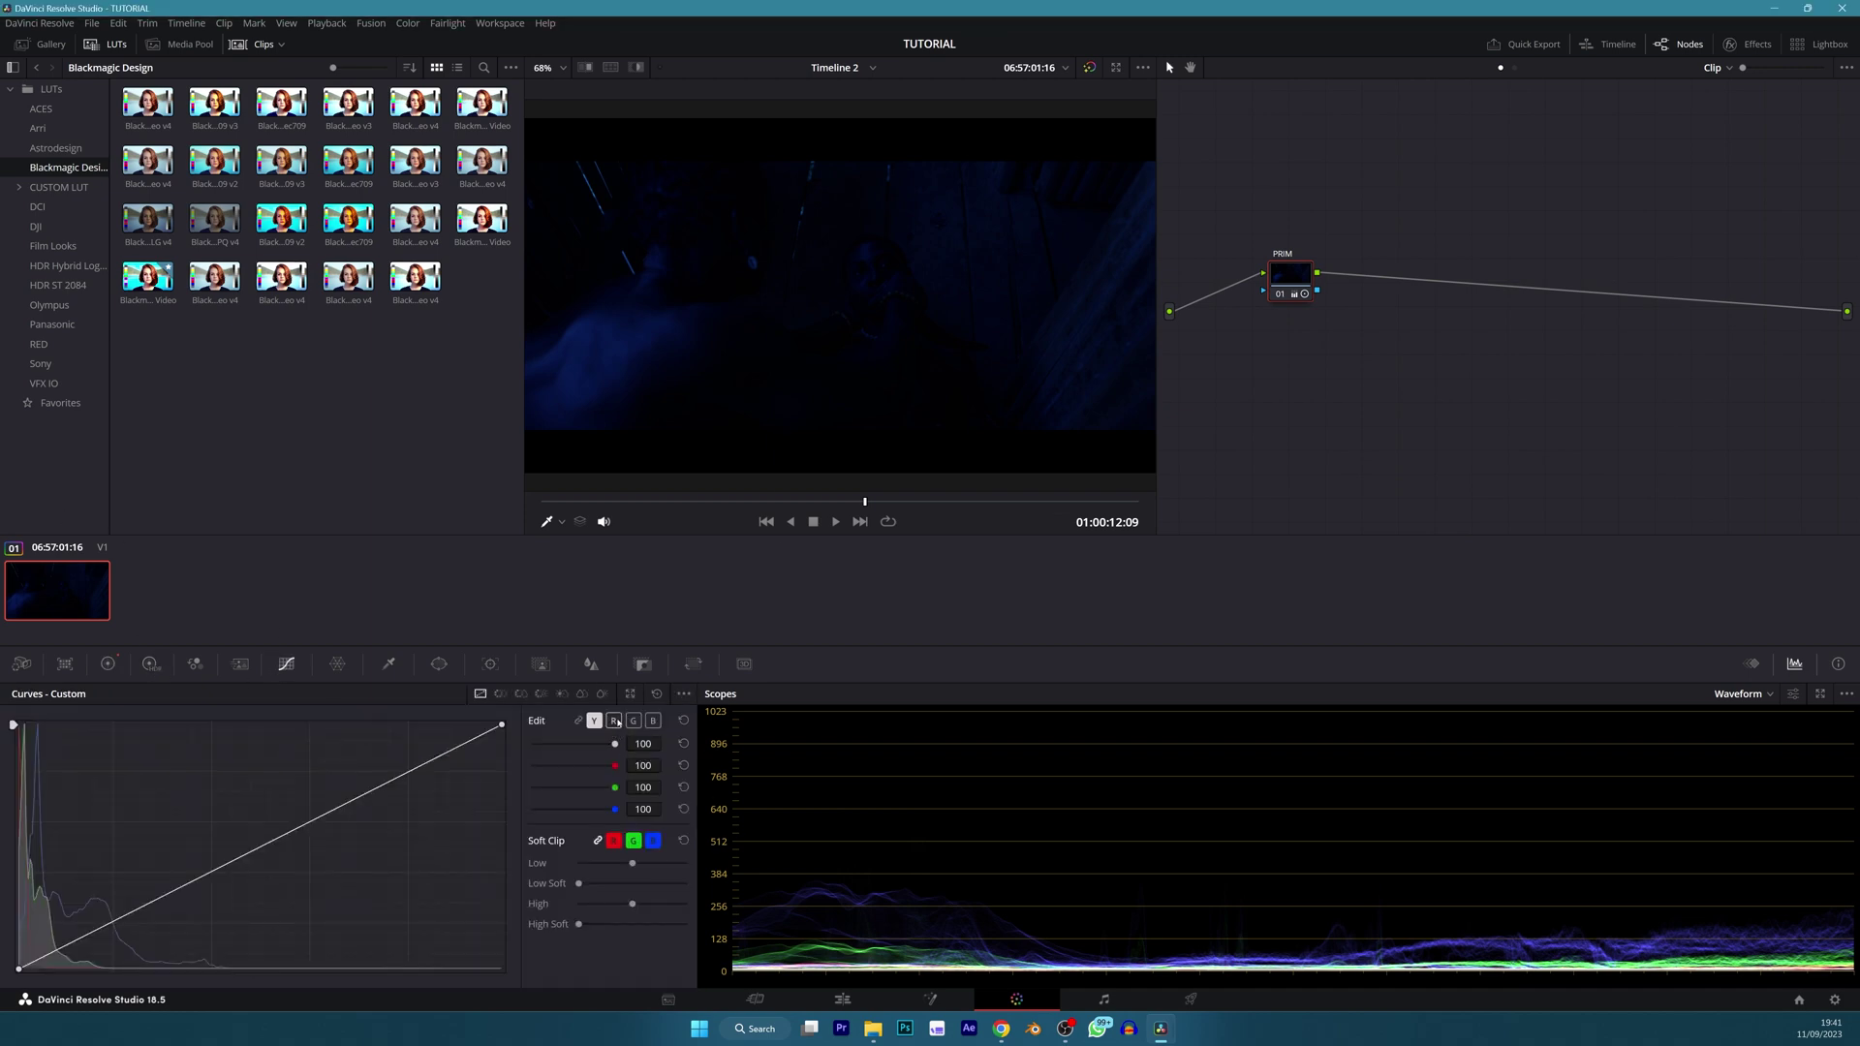
pyautogui.click(684, 694)
pyautogui.click(722, 805)
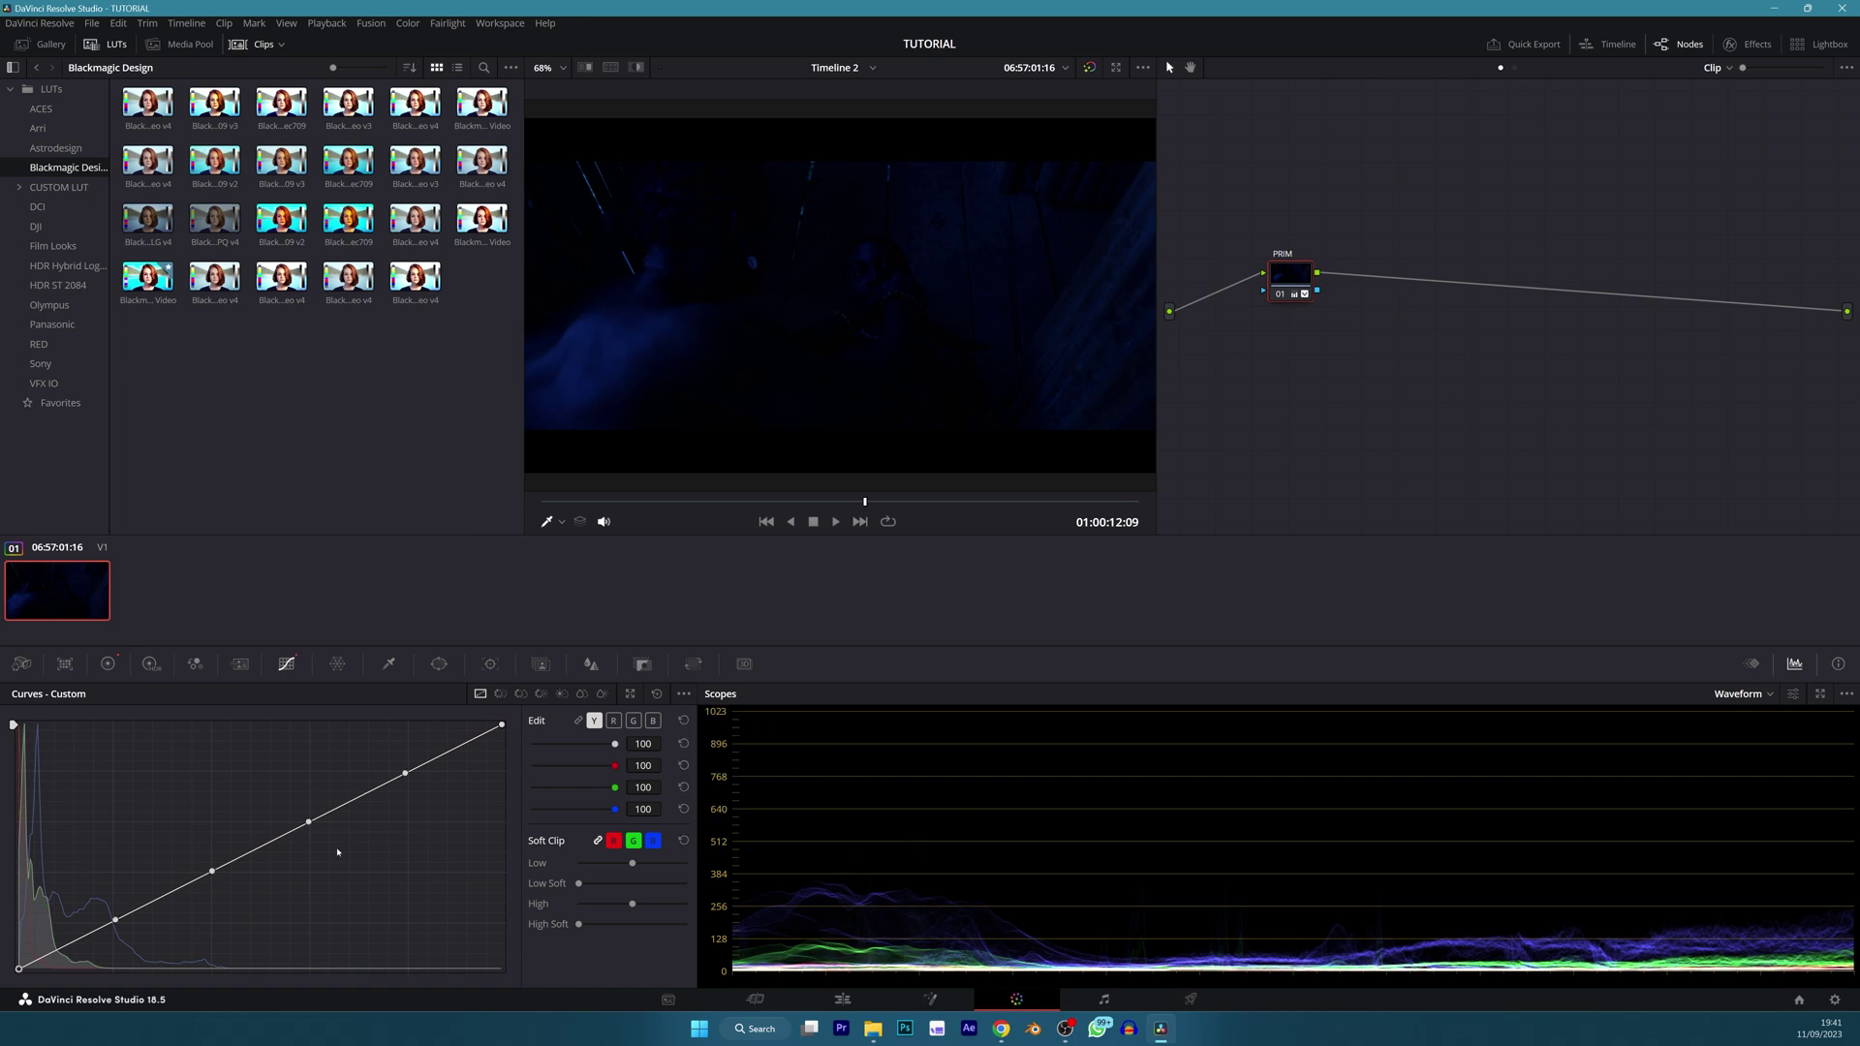
# Shape the Y curve by settling its black point near the bottom corner and slightly lowering the shadow and upper-midtone anchors.
pyautogui.moveTo(18, 969); pyautogui.dragTo(15, 724)
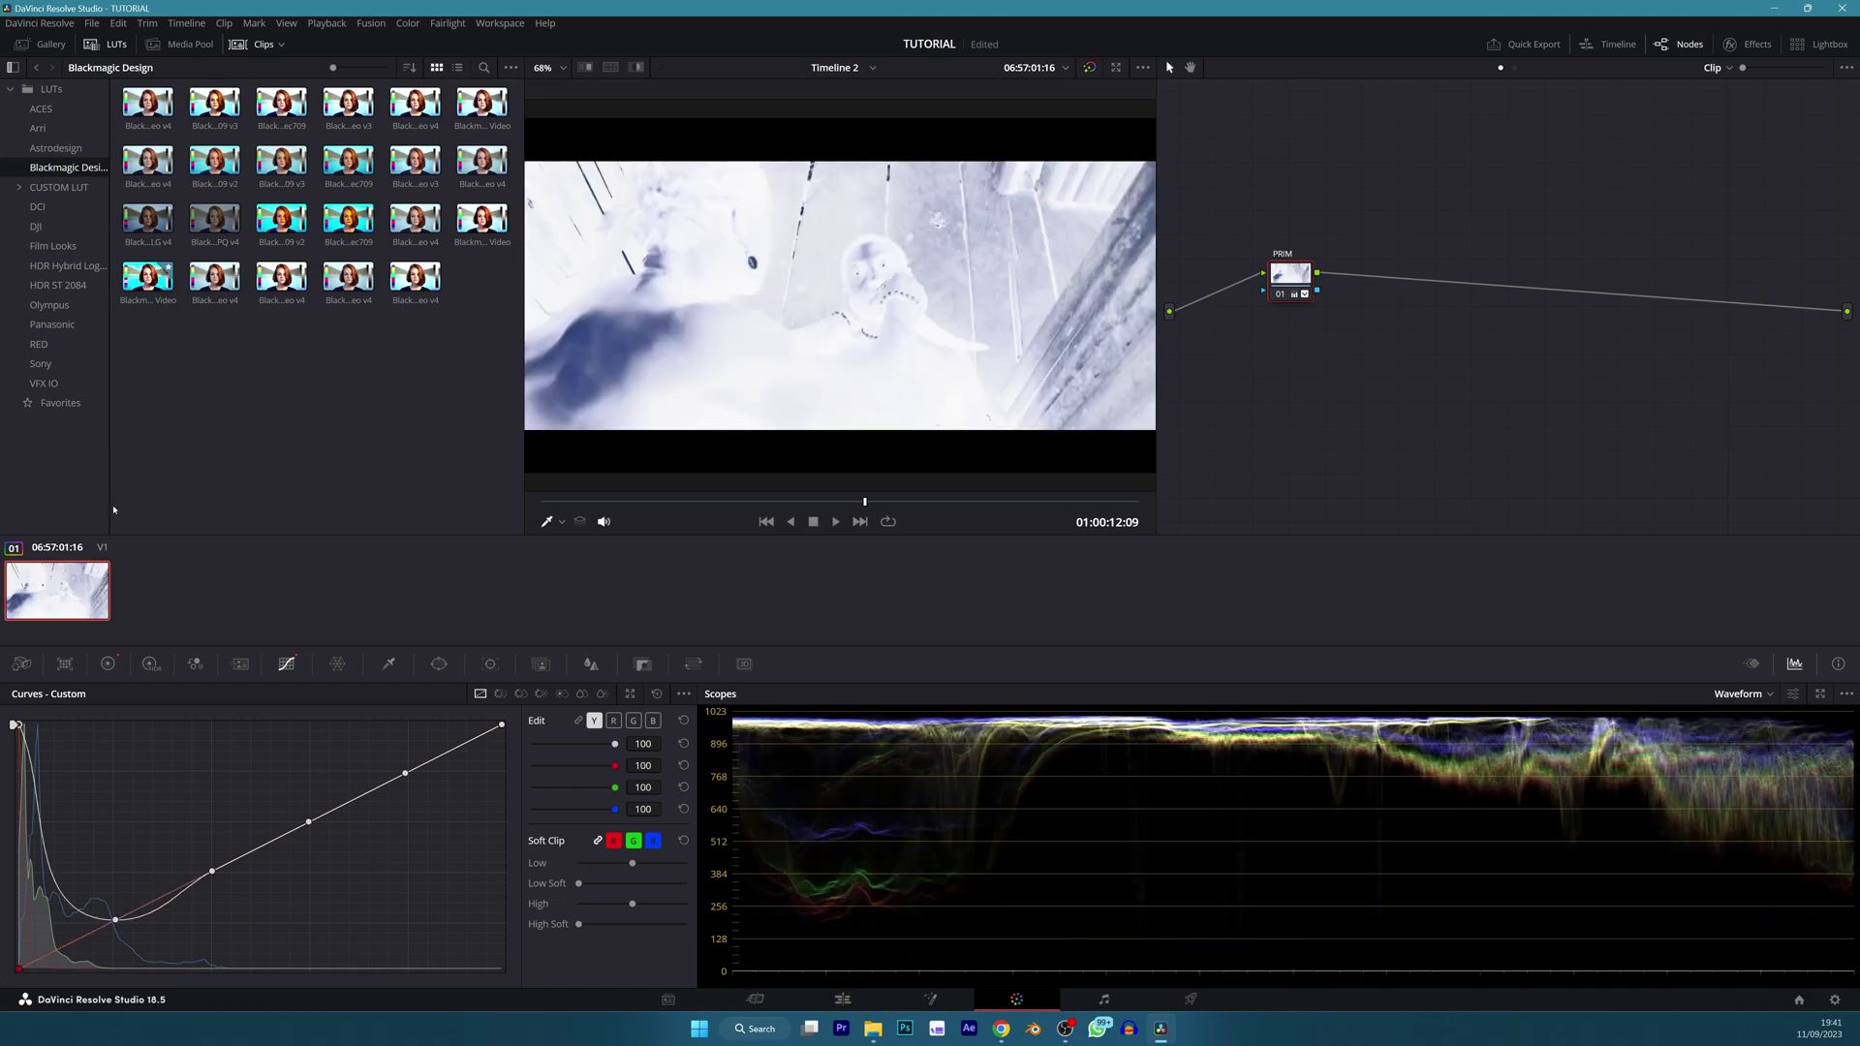
pyautogui.hotkey('ctrl', 'z')
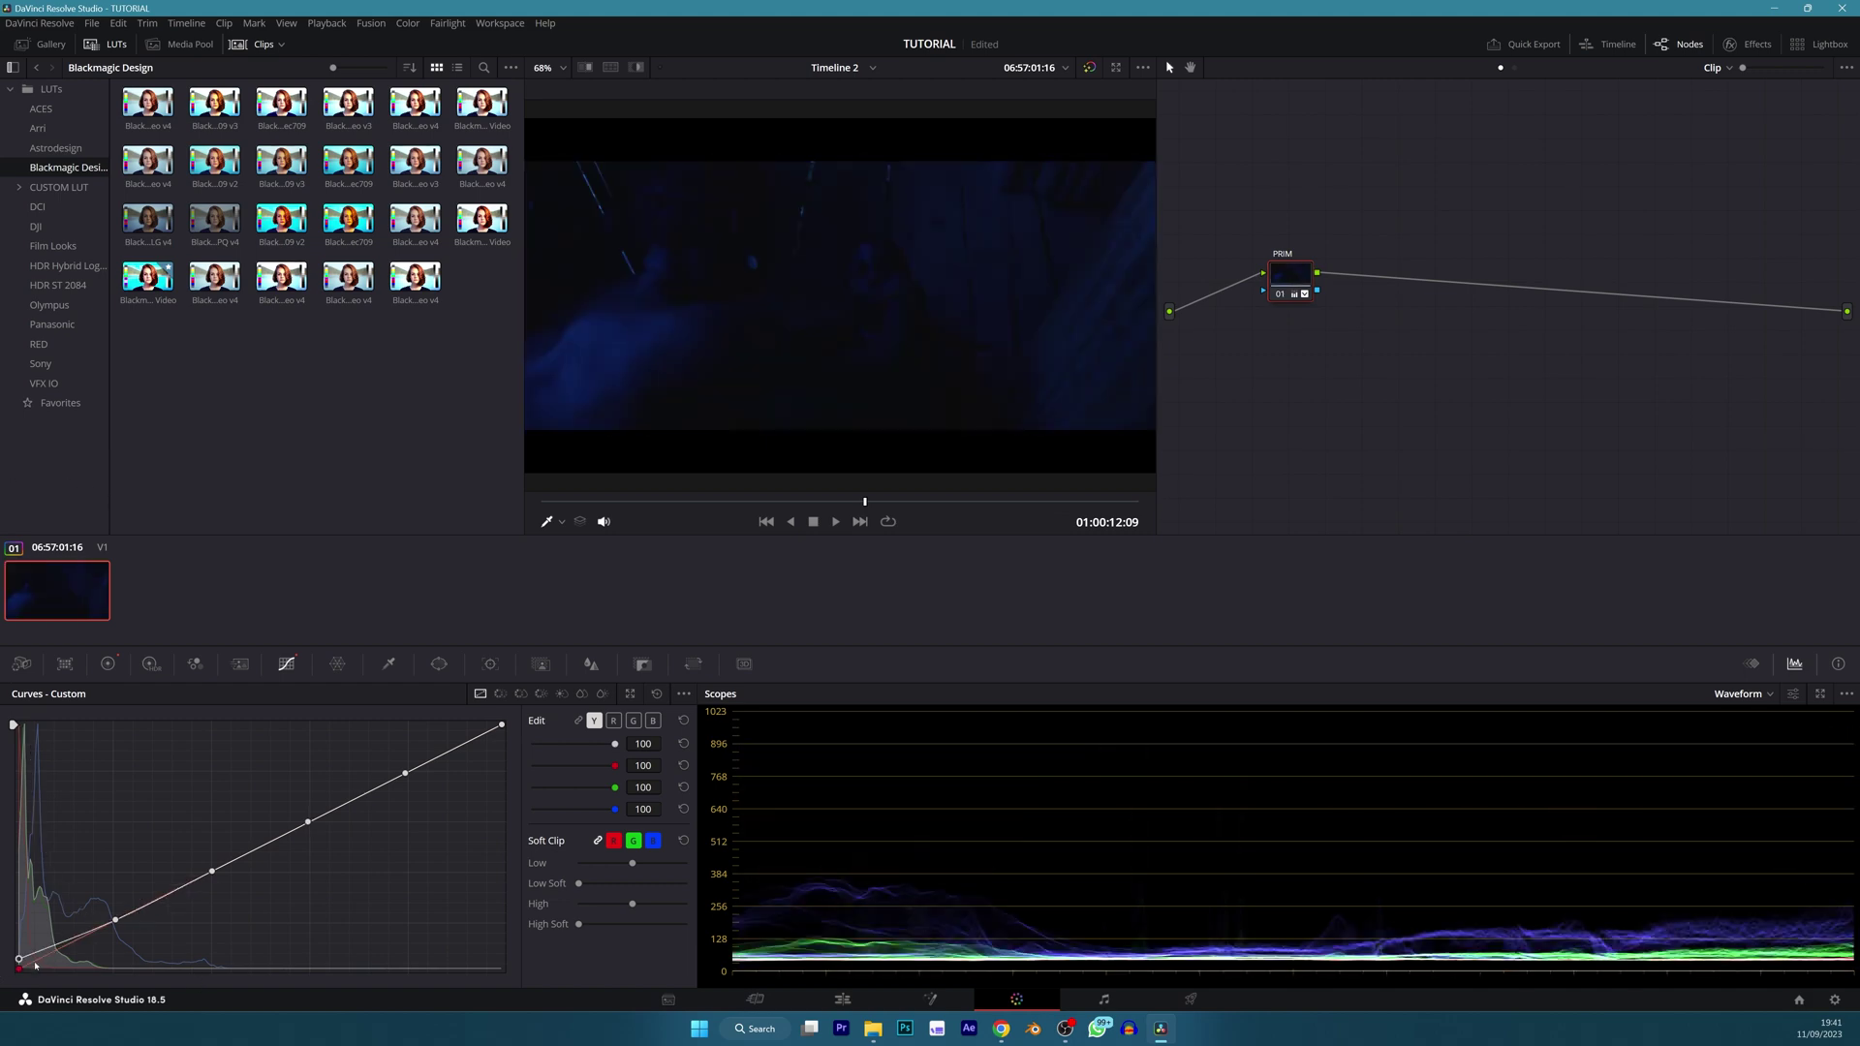
pyautogui.moveTo(19, 963); pyautogui.dragTo(18, 965)
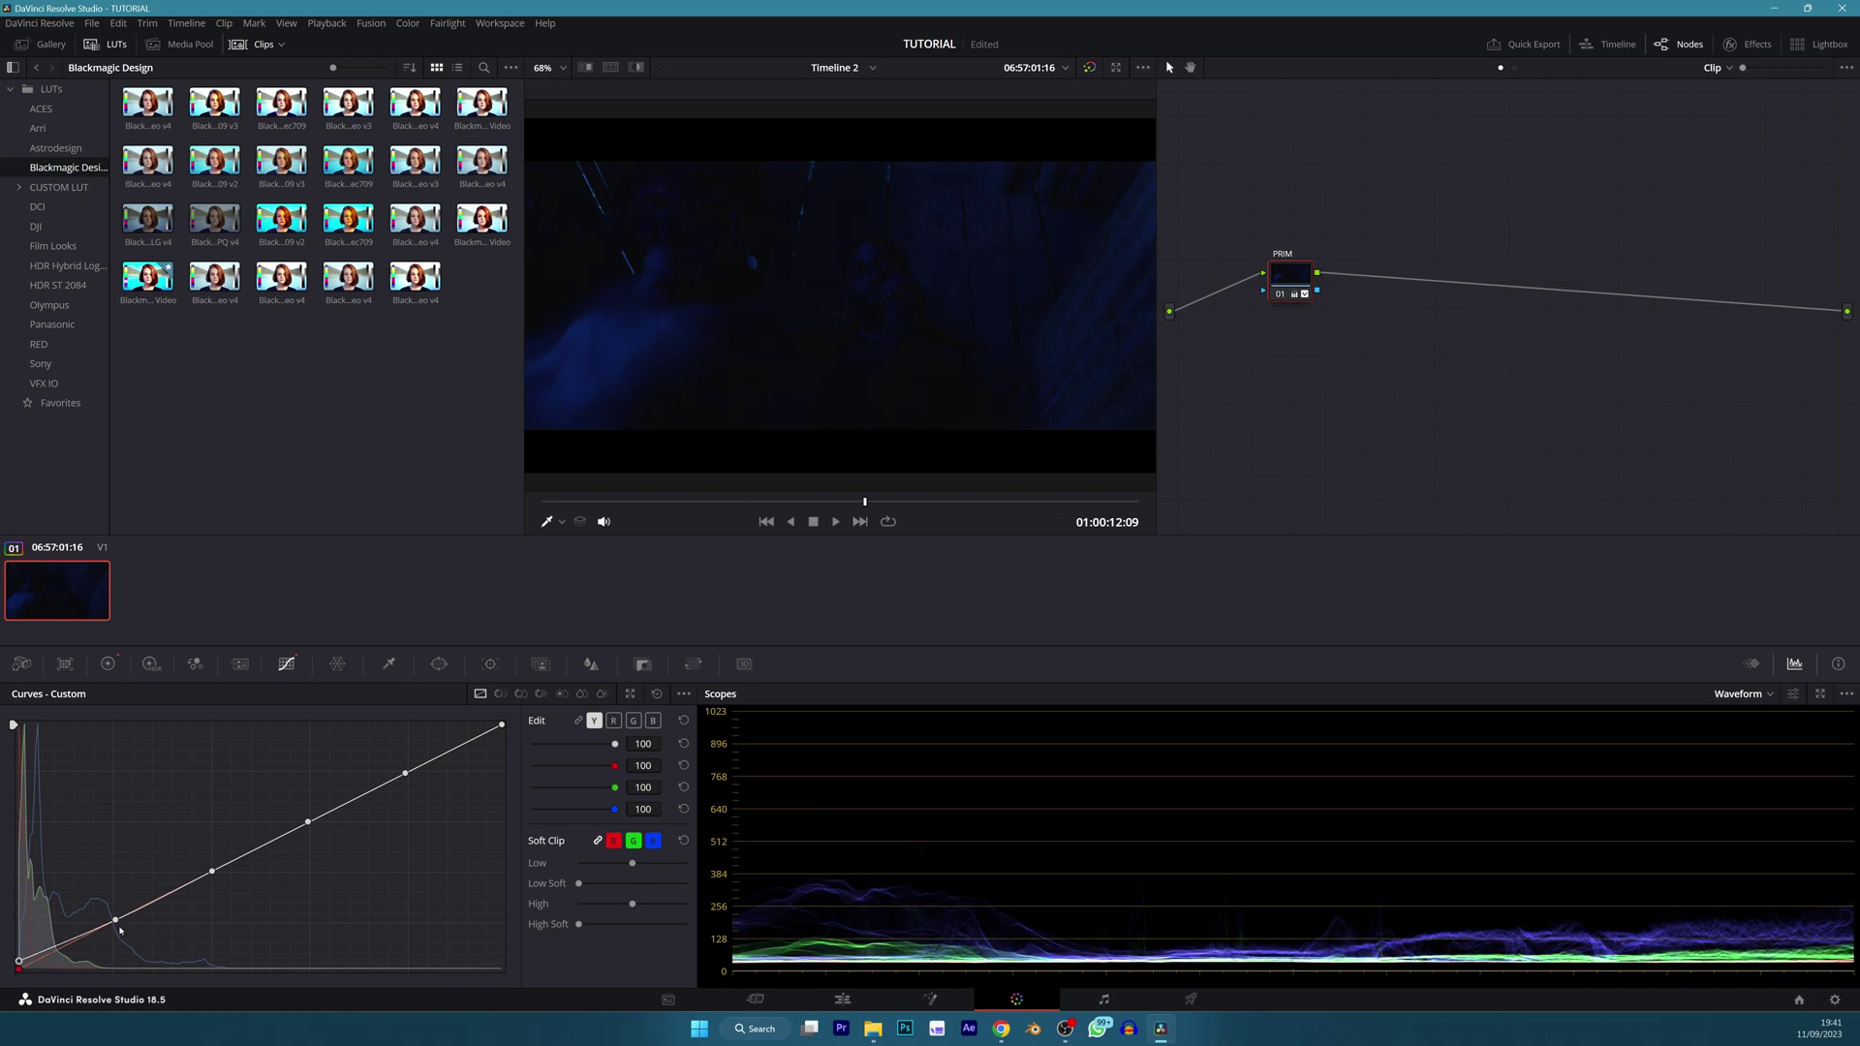
pyautogui.moveTo(115, 919); pyautogui.dragTo(114, 925)
pyautogui.moveTo(18, 965); pyautogui.dragTo(15, 971)
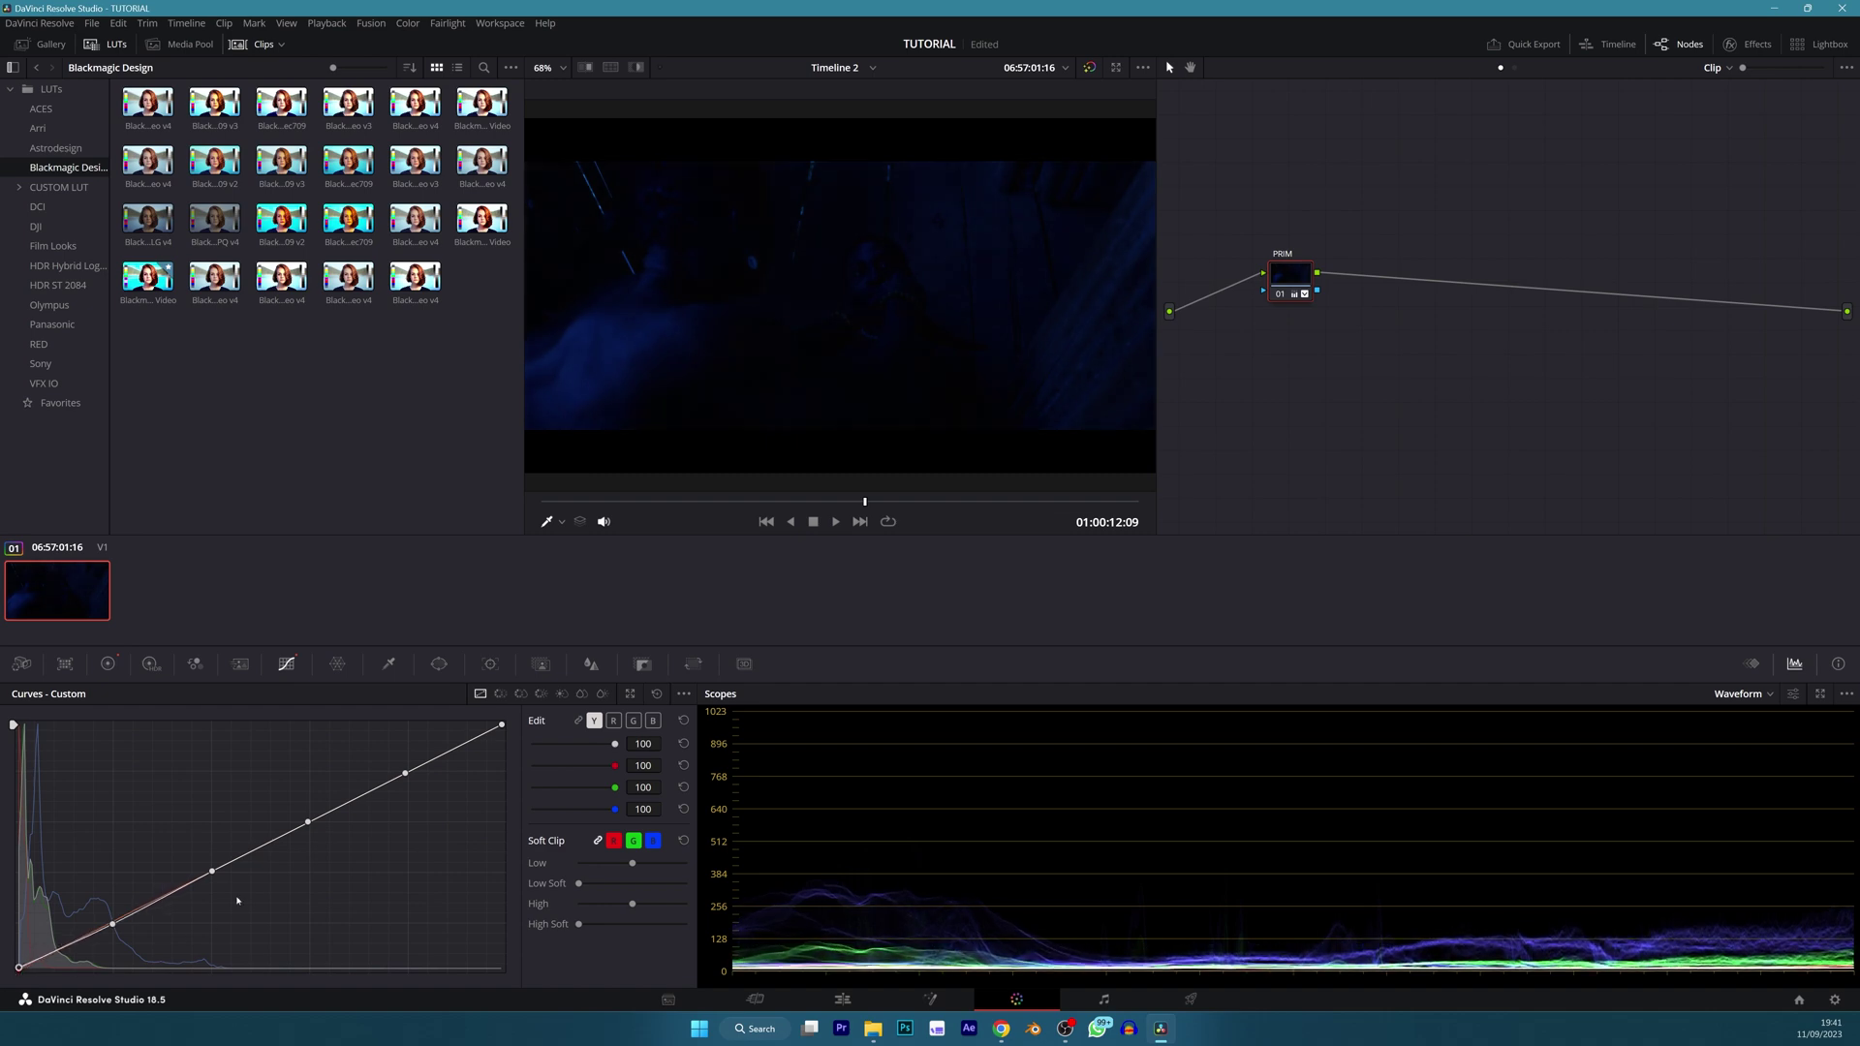
pyautogui.hotkey('ctrl', 's')
pyautogui.moveTo(308, 821); pyautogui.dragTo(310, 827)
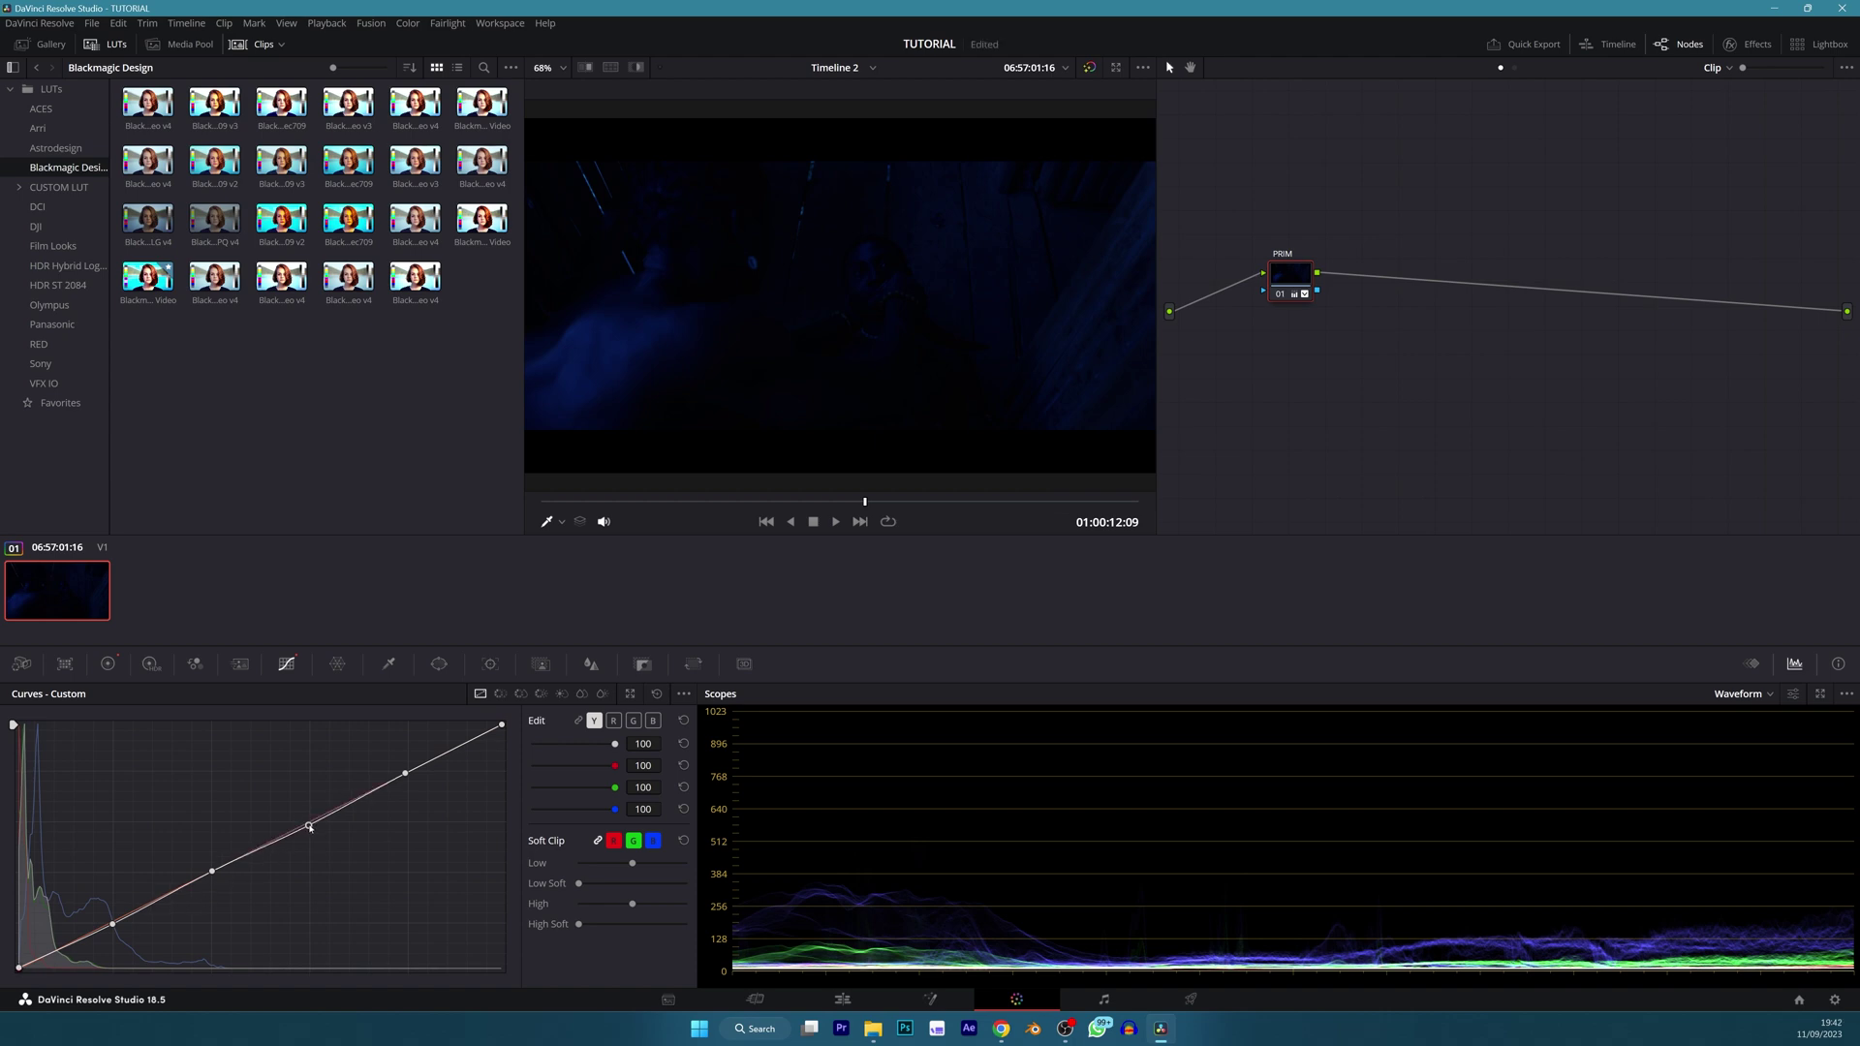
# Compare the graded image side by side with the original flat image in full screen.
pyautogui.click(108, 665)
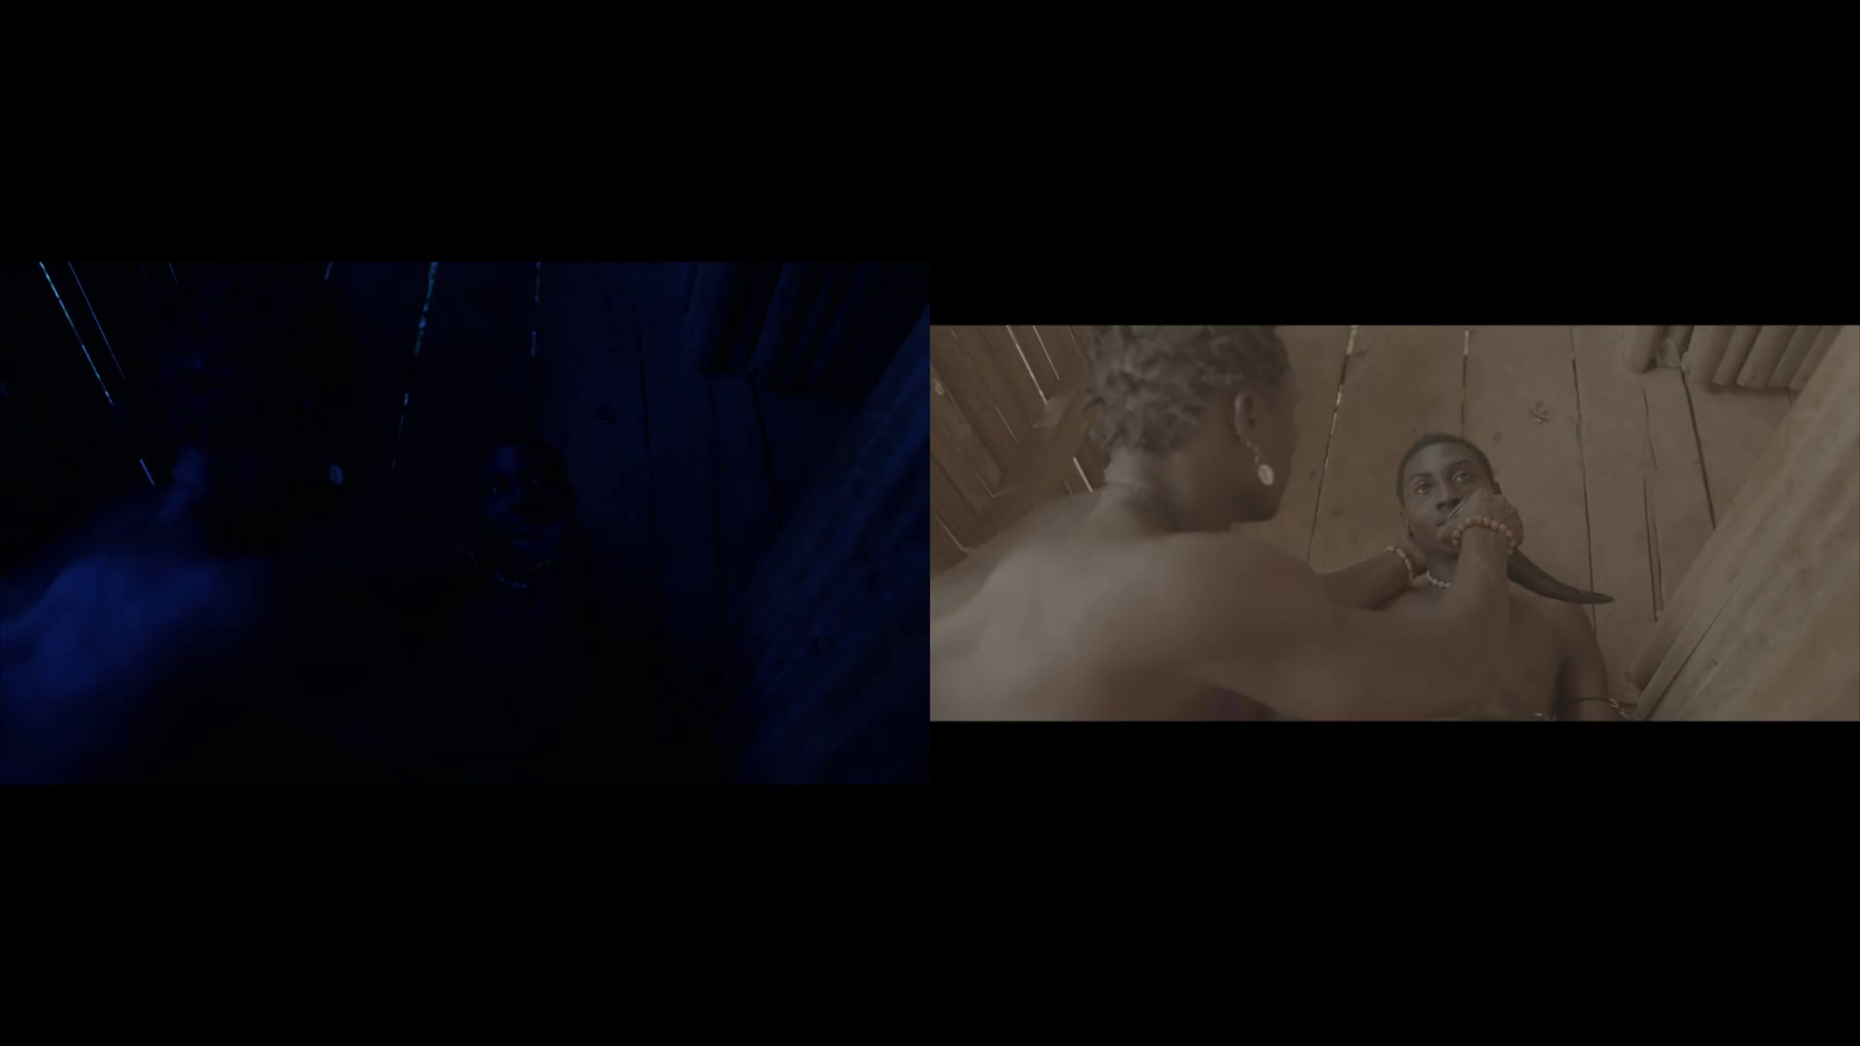
pyautogui.moveTo(1497, 466)
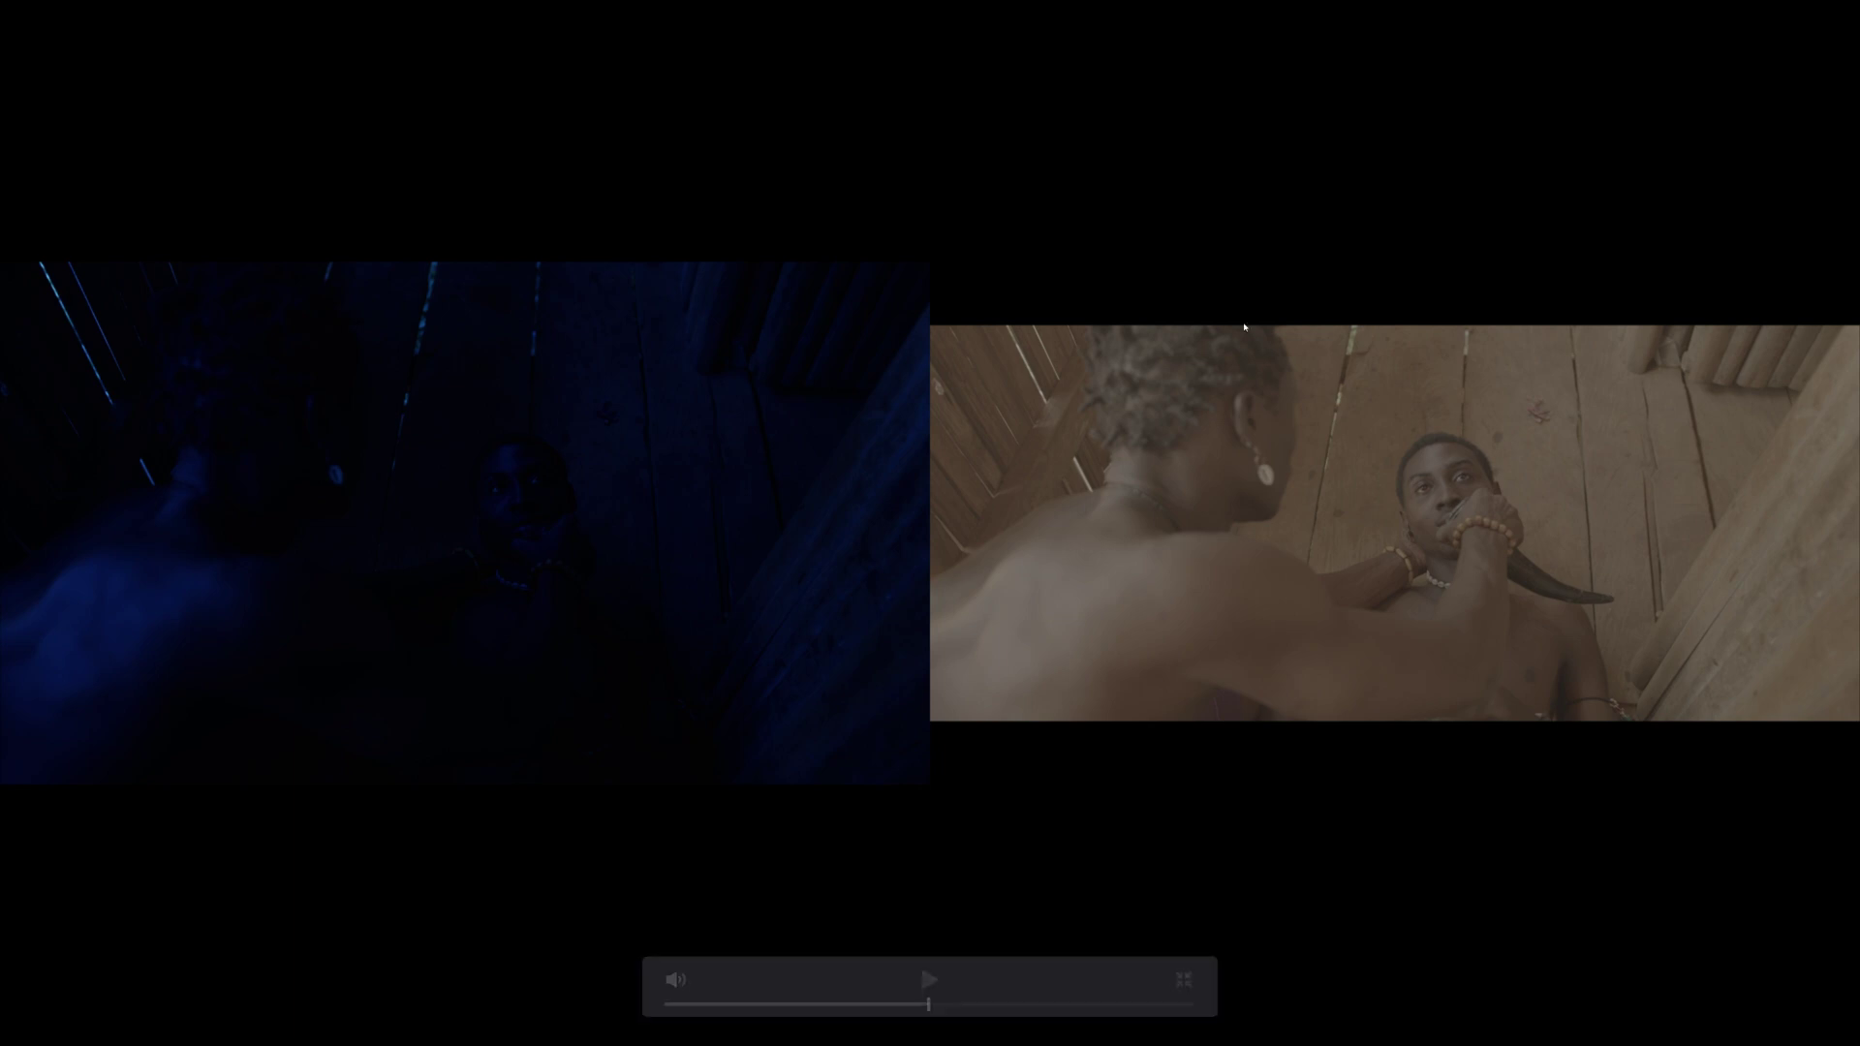